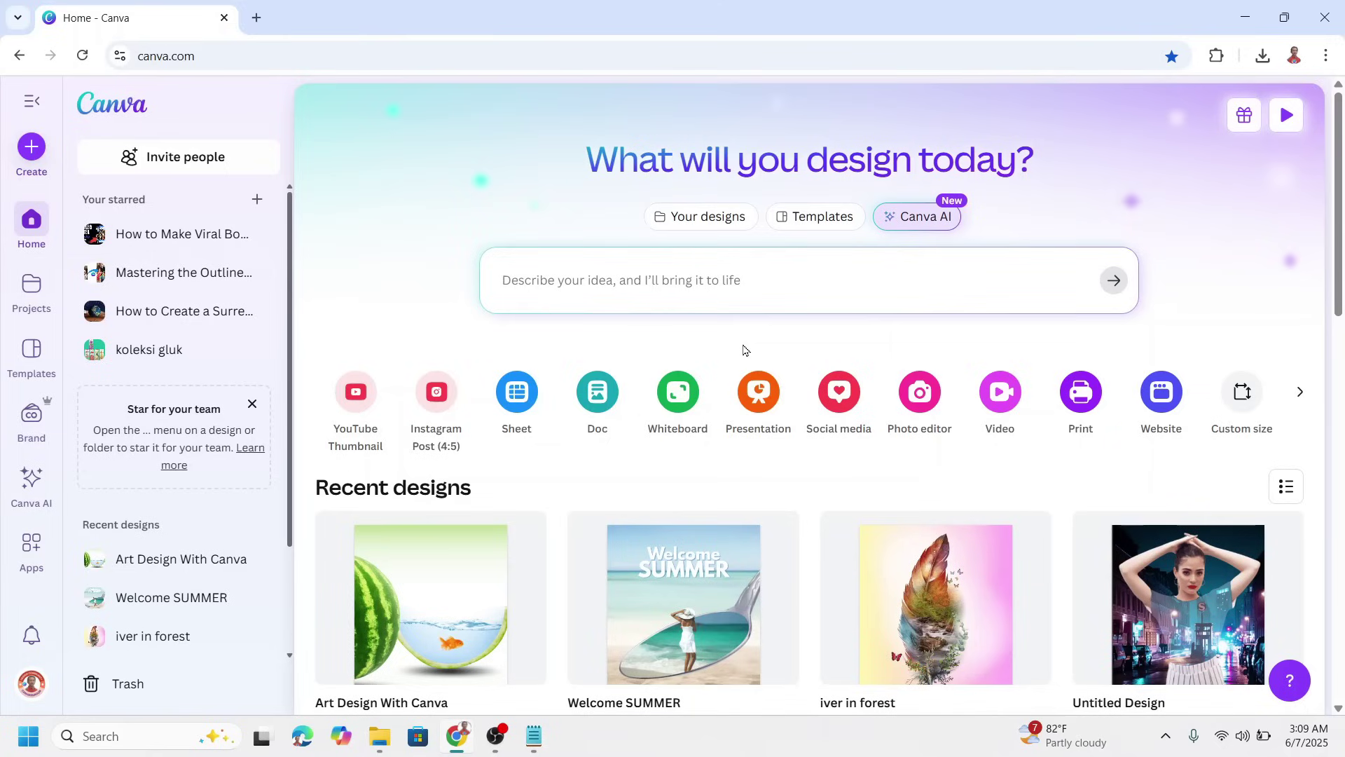
Create a new blank Instagram Post (4:5) design from the Canva home page
left_click(437, 406)
Add the sky-with-clouds photo and set it as the page background
left_click(32, 224)
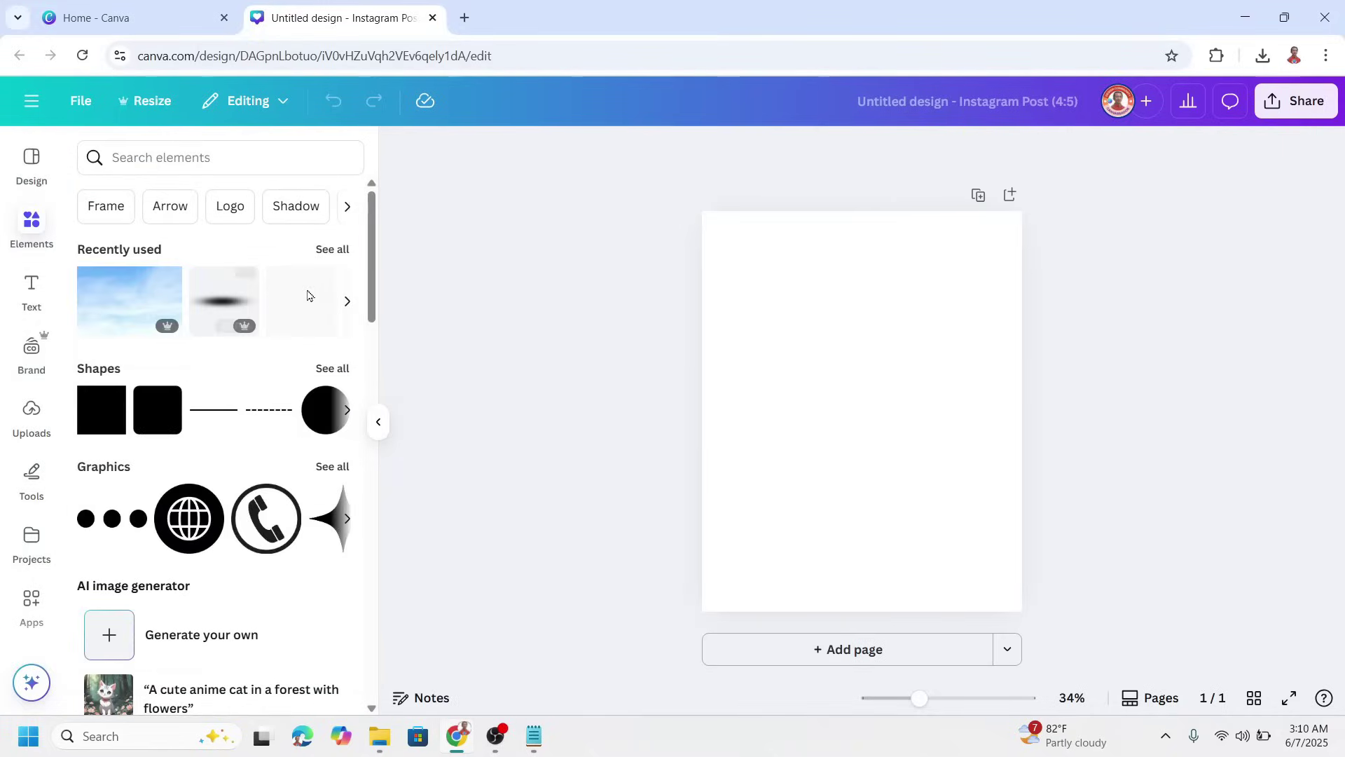
left_click(169, 282)
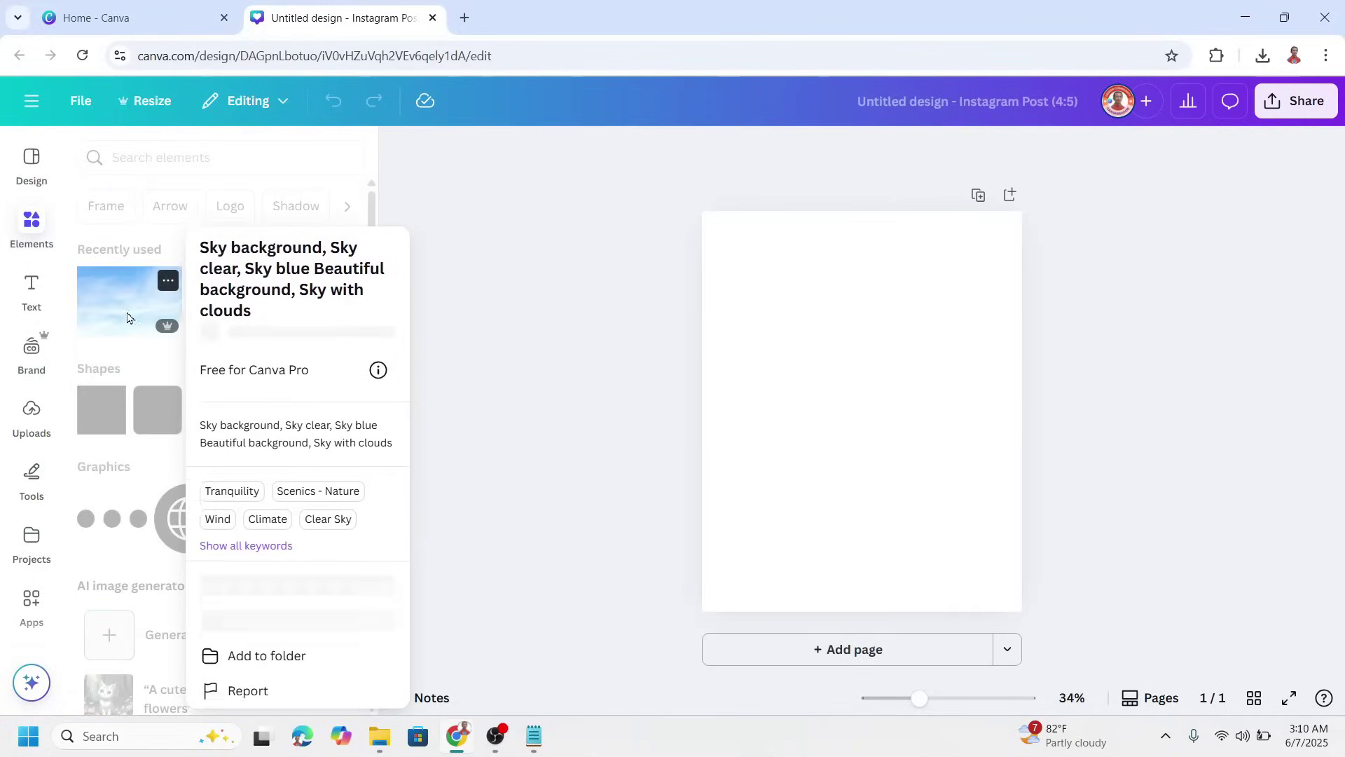
left_click(121, 305)
left_click(130, 303)
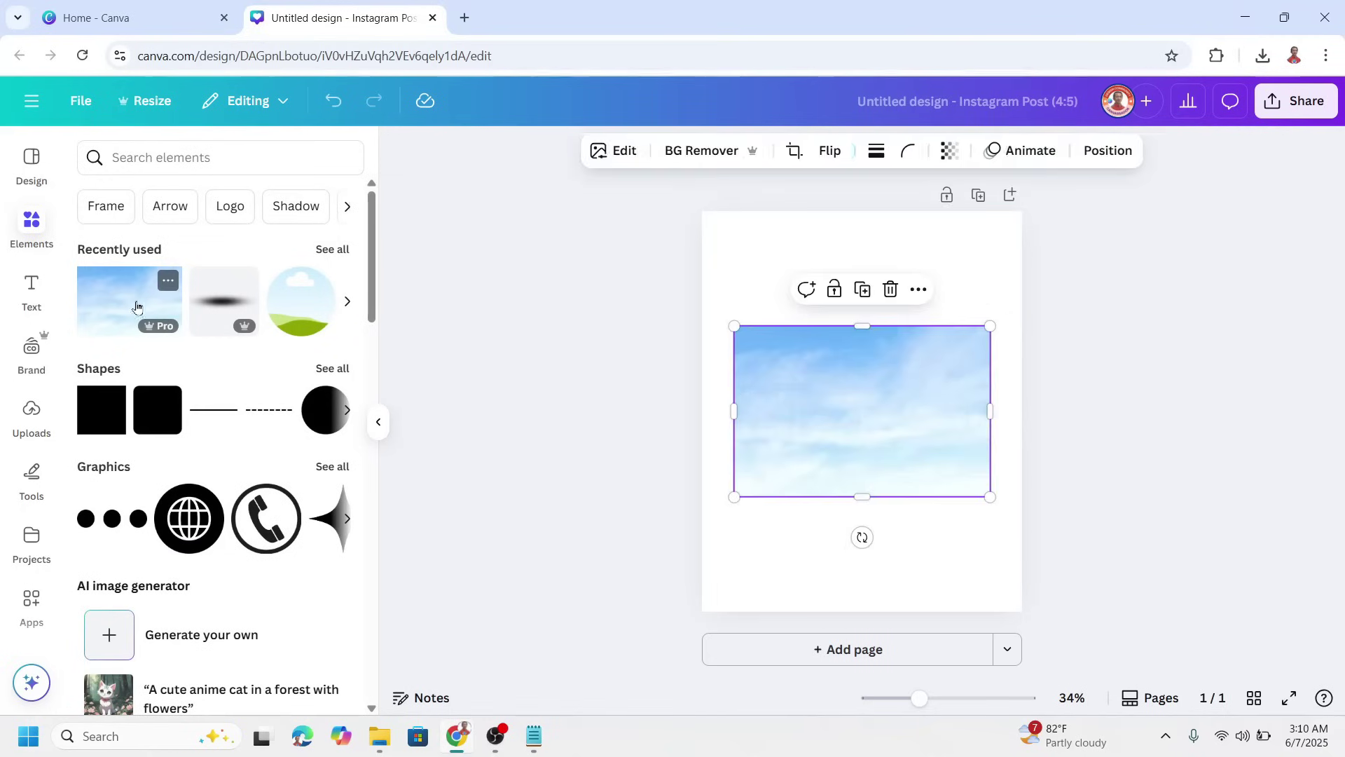
right_click(790, 383)
mouse_move(791, 383)
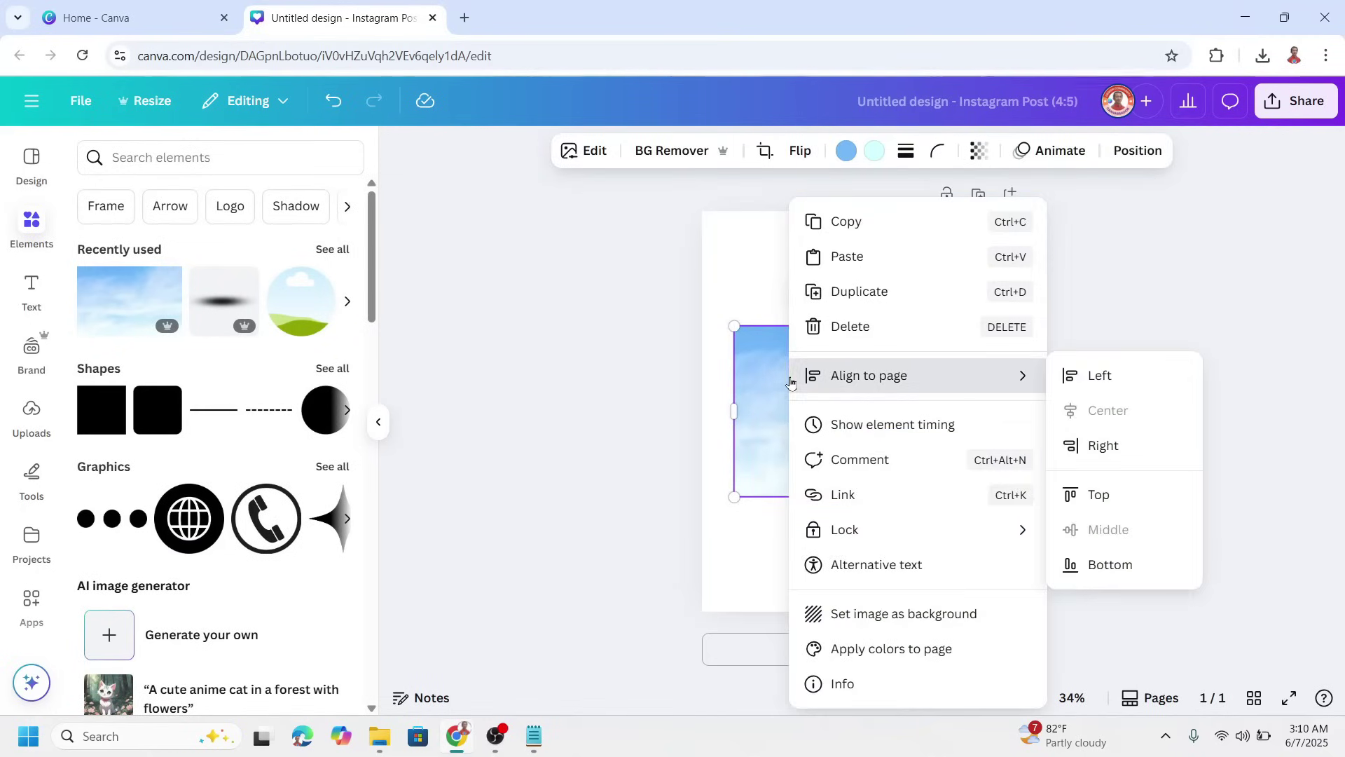
left_click(906, 614)
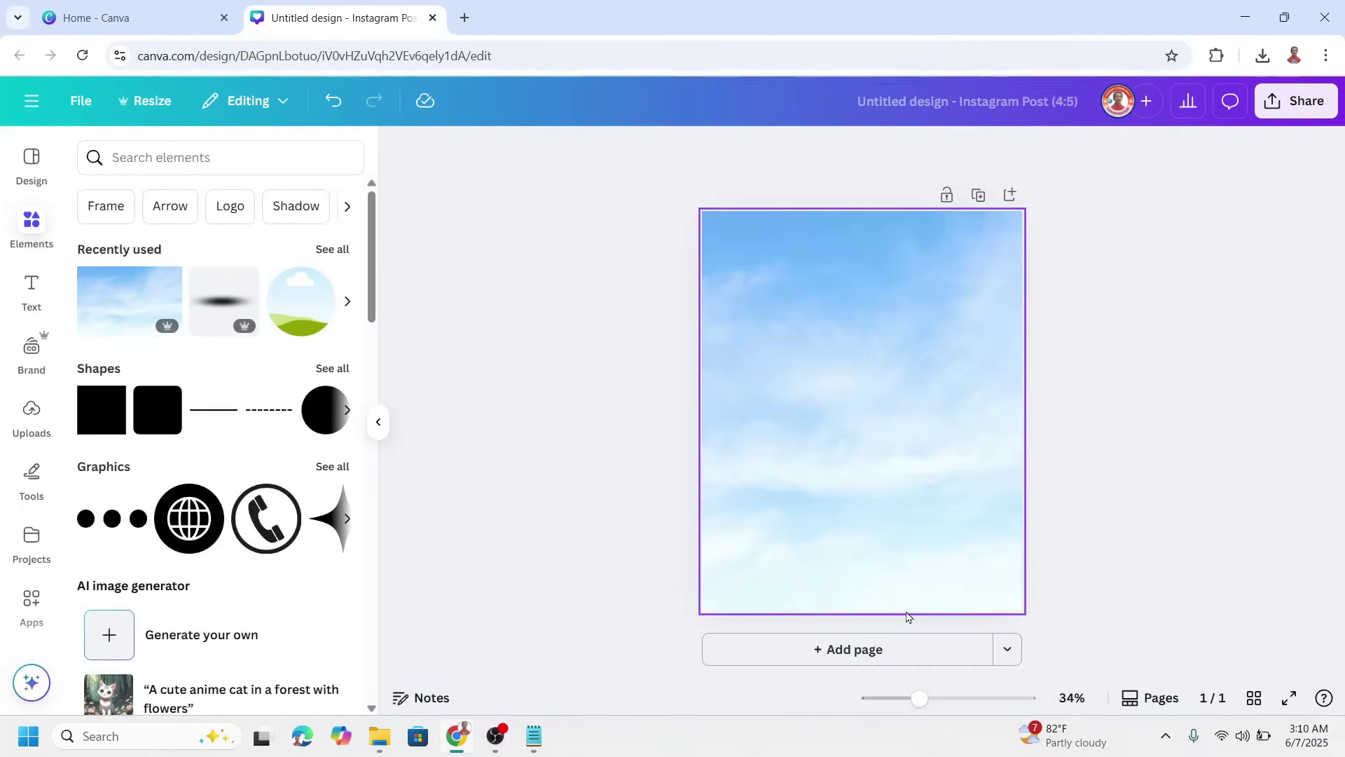
Lower the sky background's transparency to 70
left_click(799, 334)
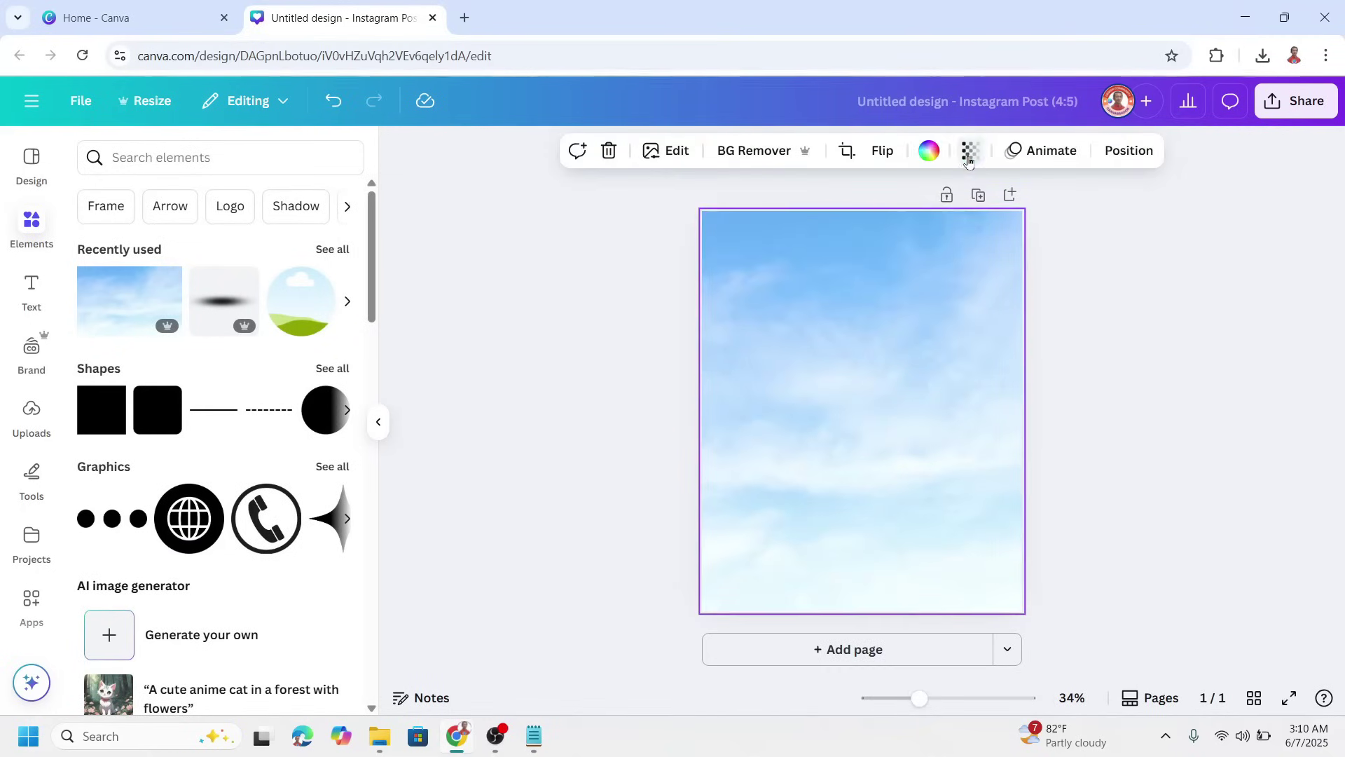
left_click(969, 155)
left_click_drag(1011, 229, 974, 233)
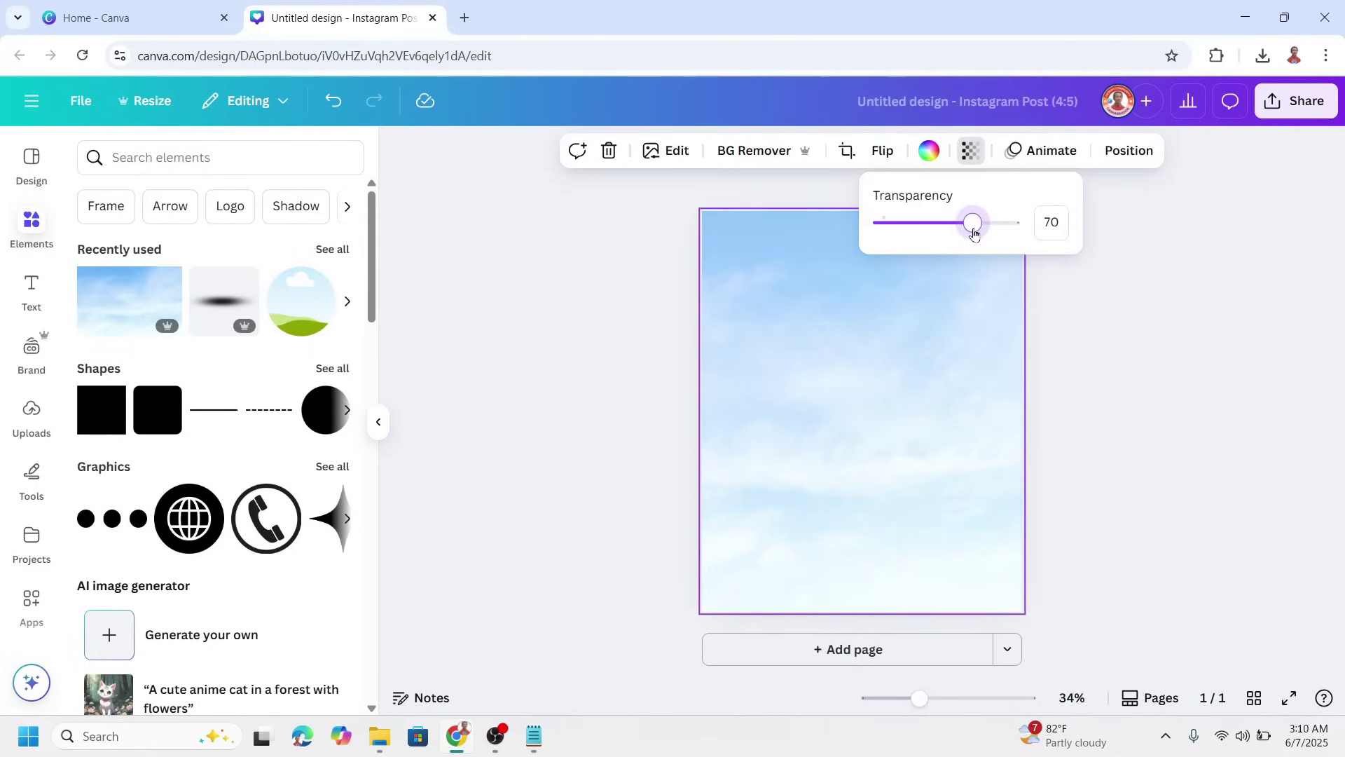
left_click(847, 387)
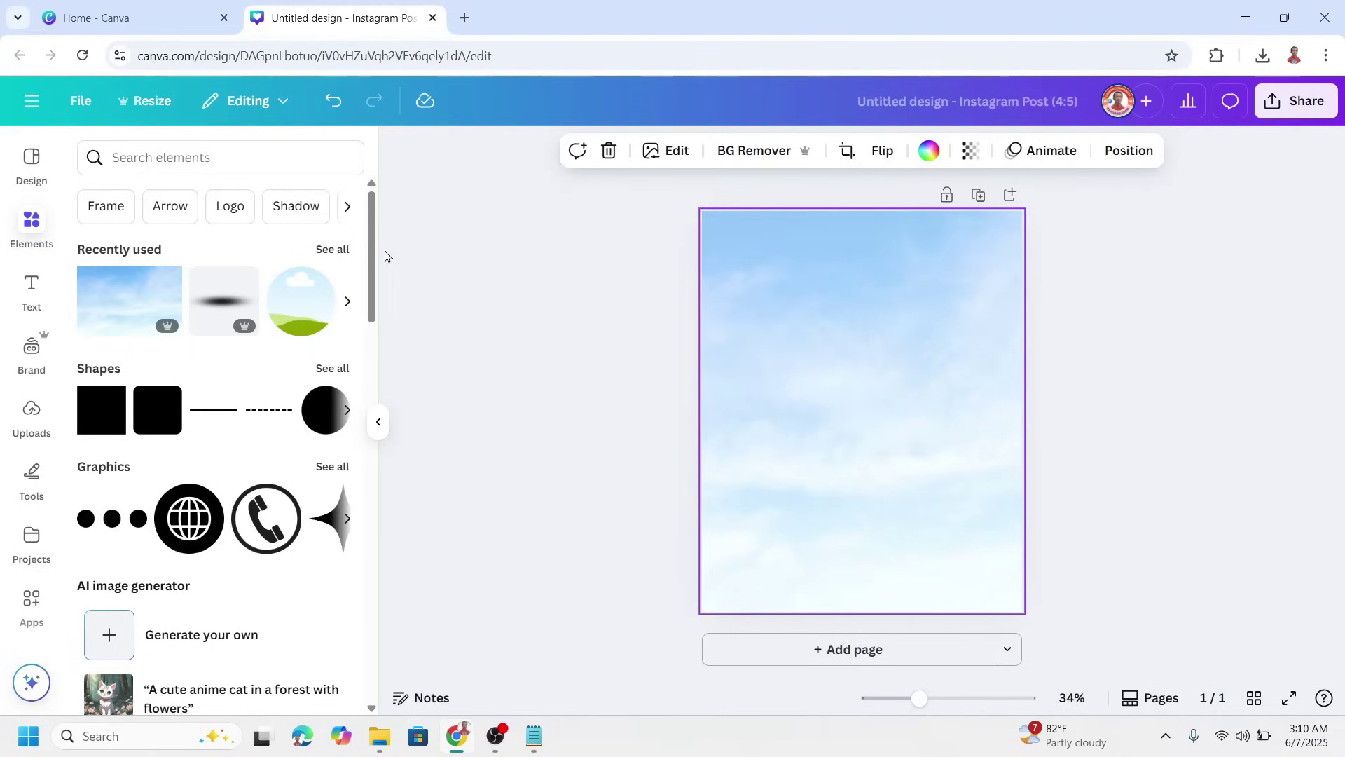
Add the soccer ball, remove its background, and crop it to its lower half near the bottom
left_click(341, 253)
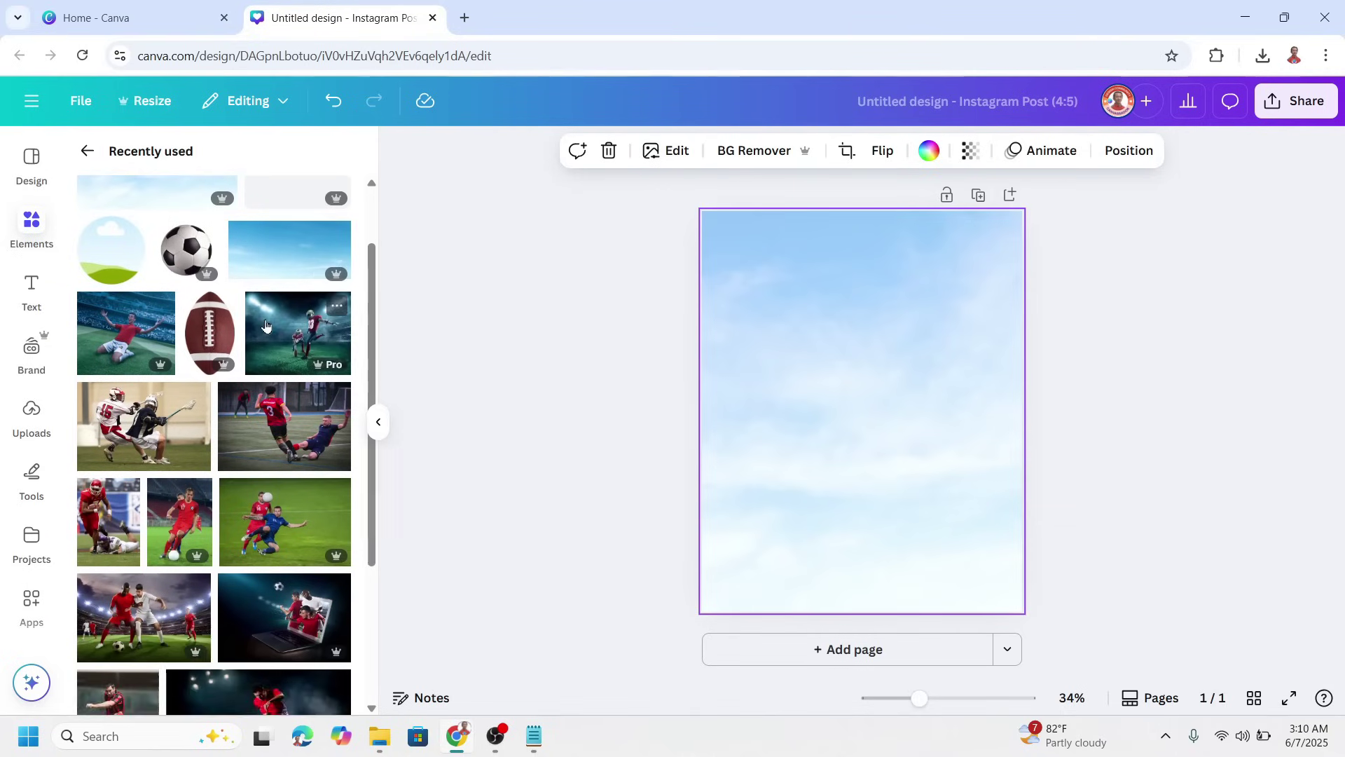
left_click(207, 318)
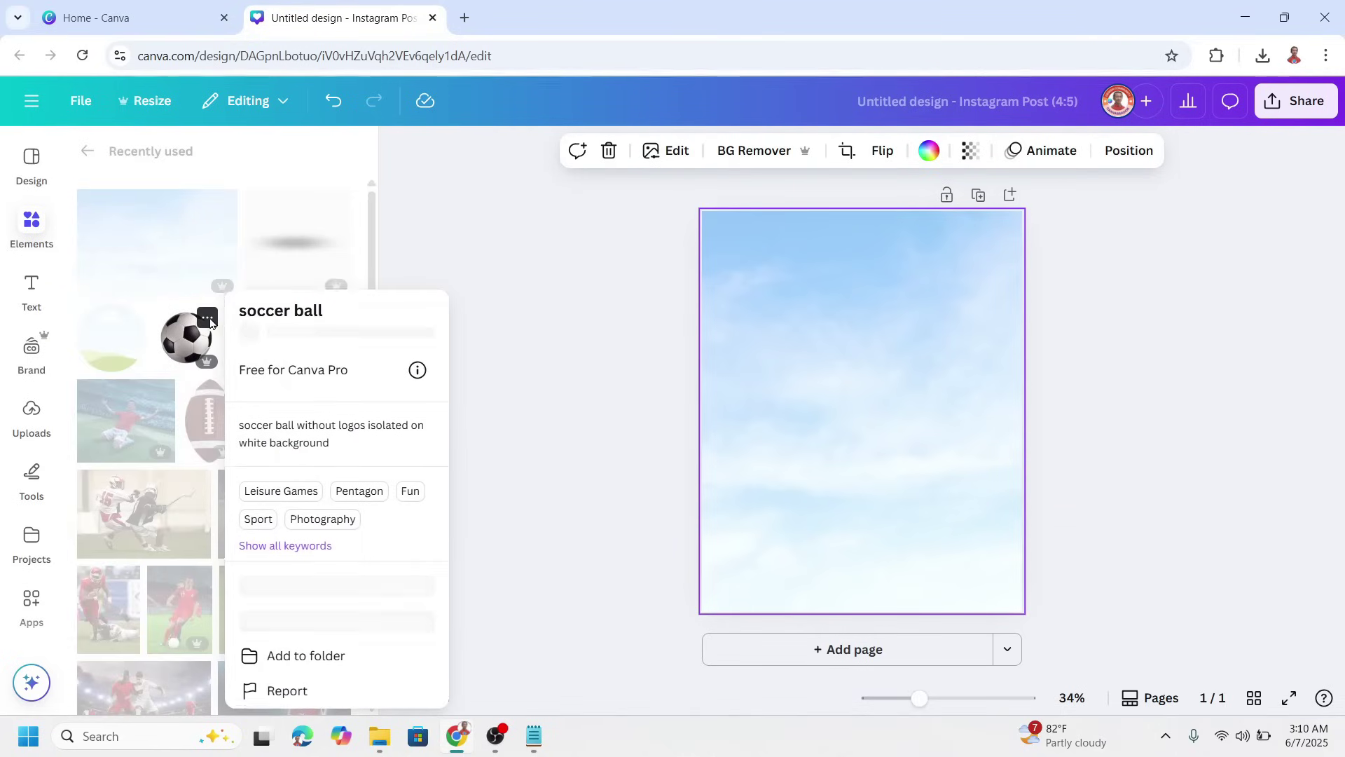
left_click(188, 338)
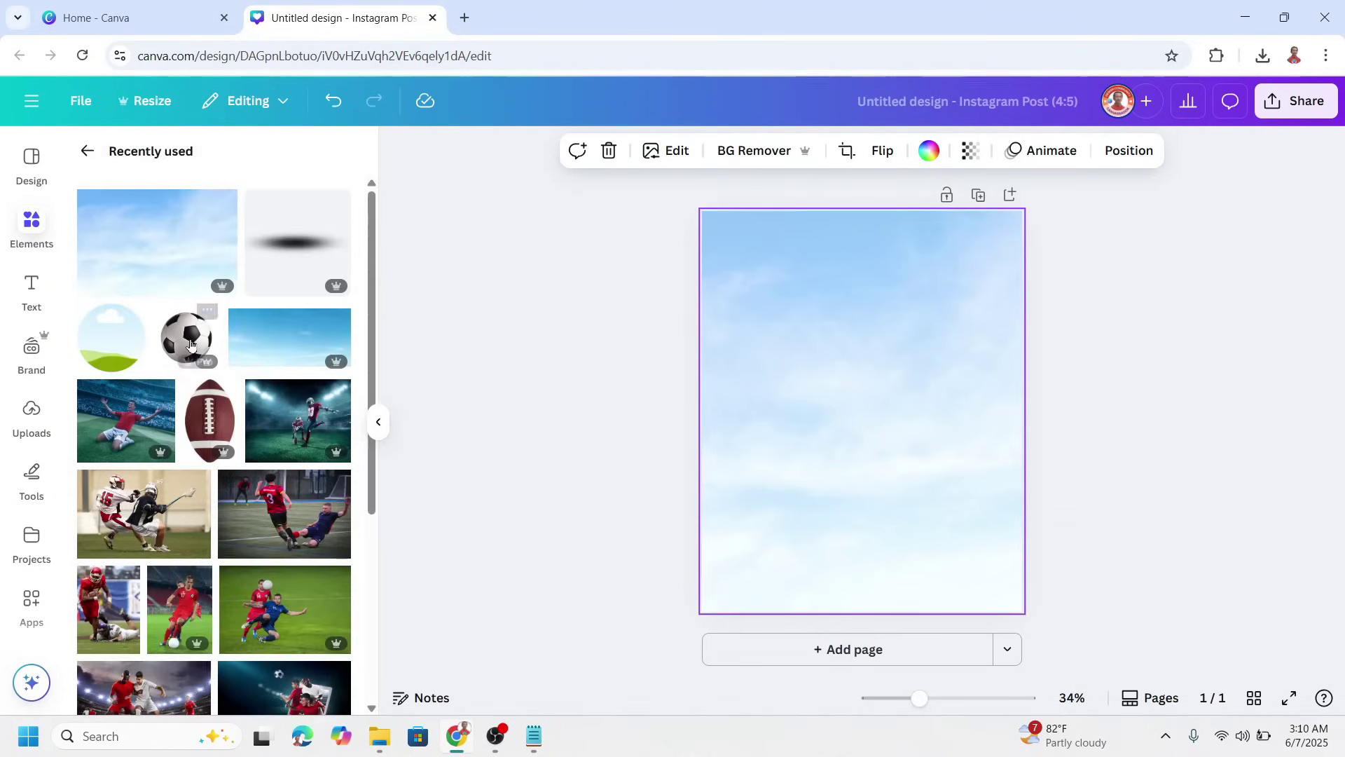
left_click(187, 335)
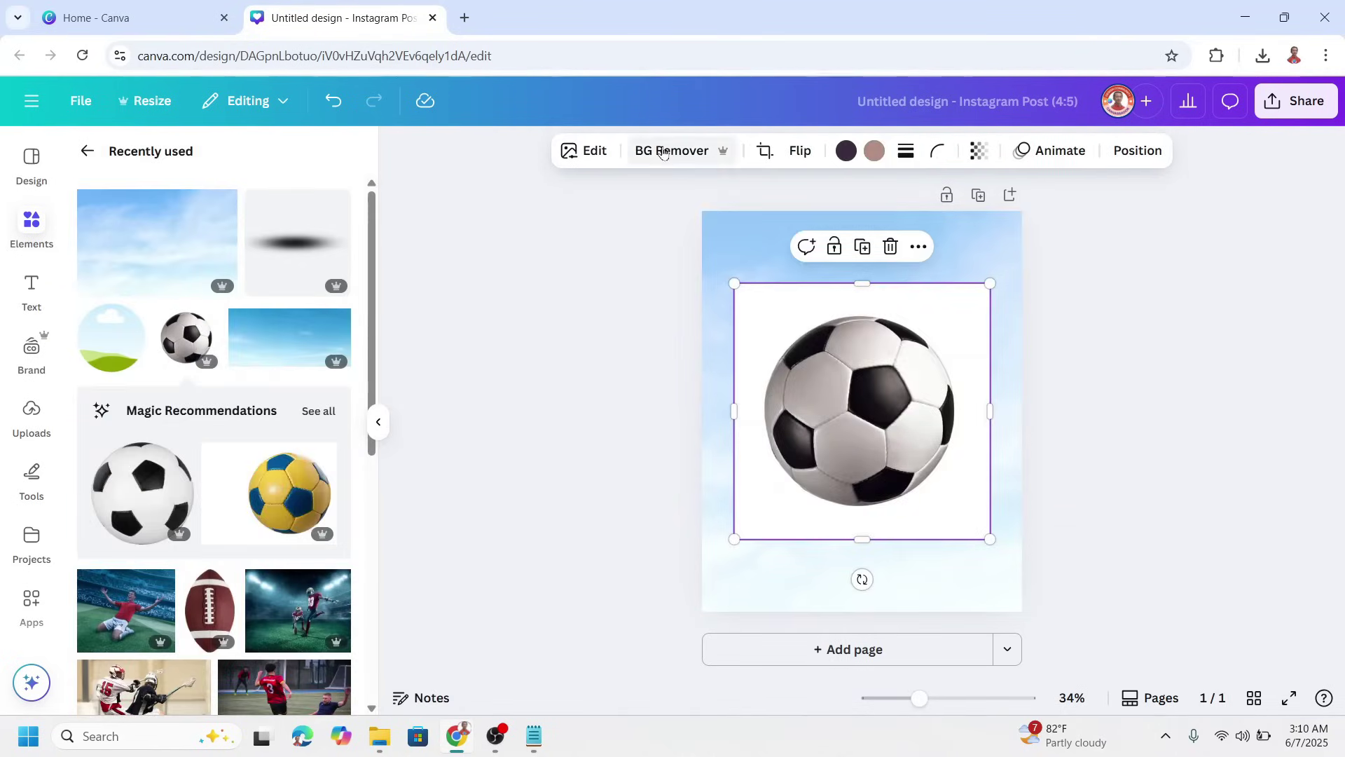
left_click(666, 151)
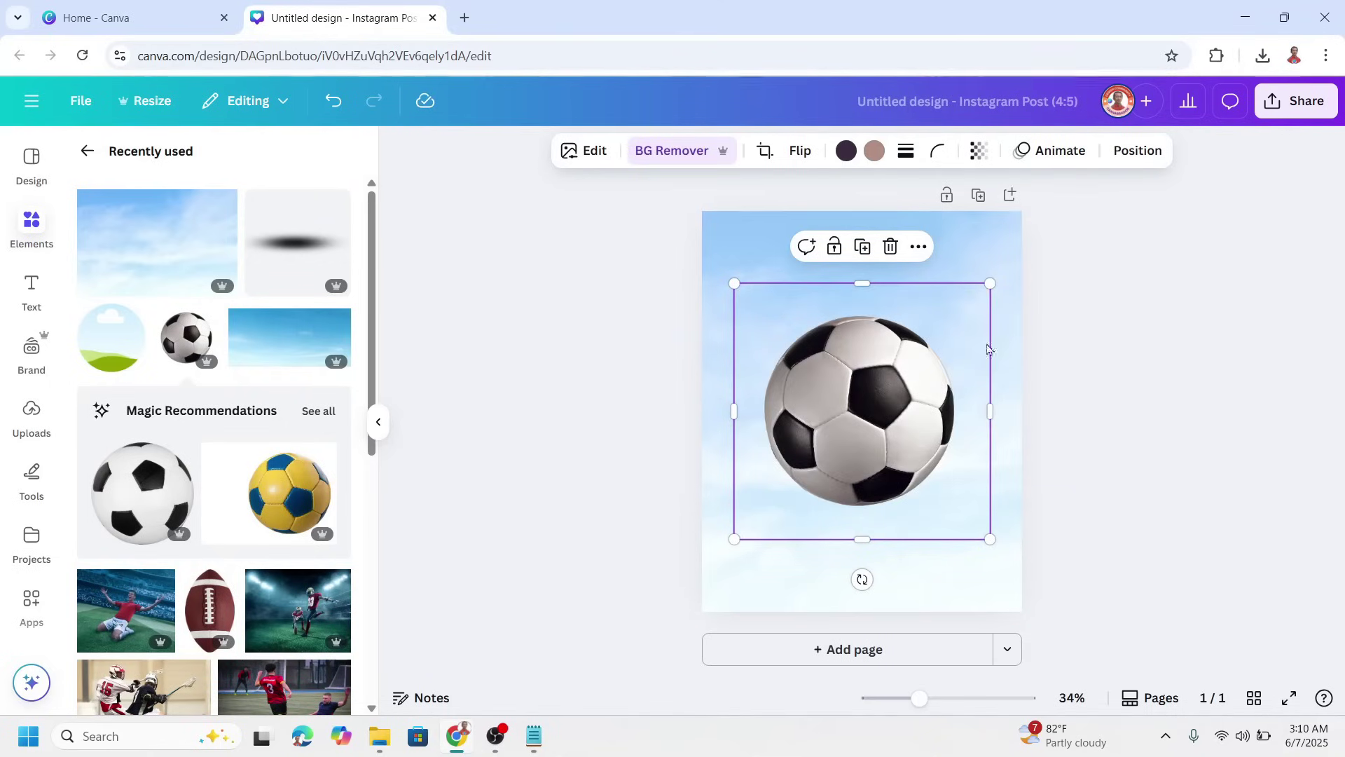
left_click_drag(862, 283, 879, 410)
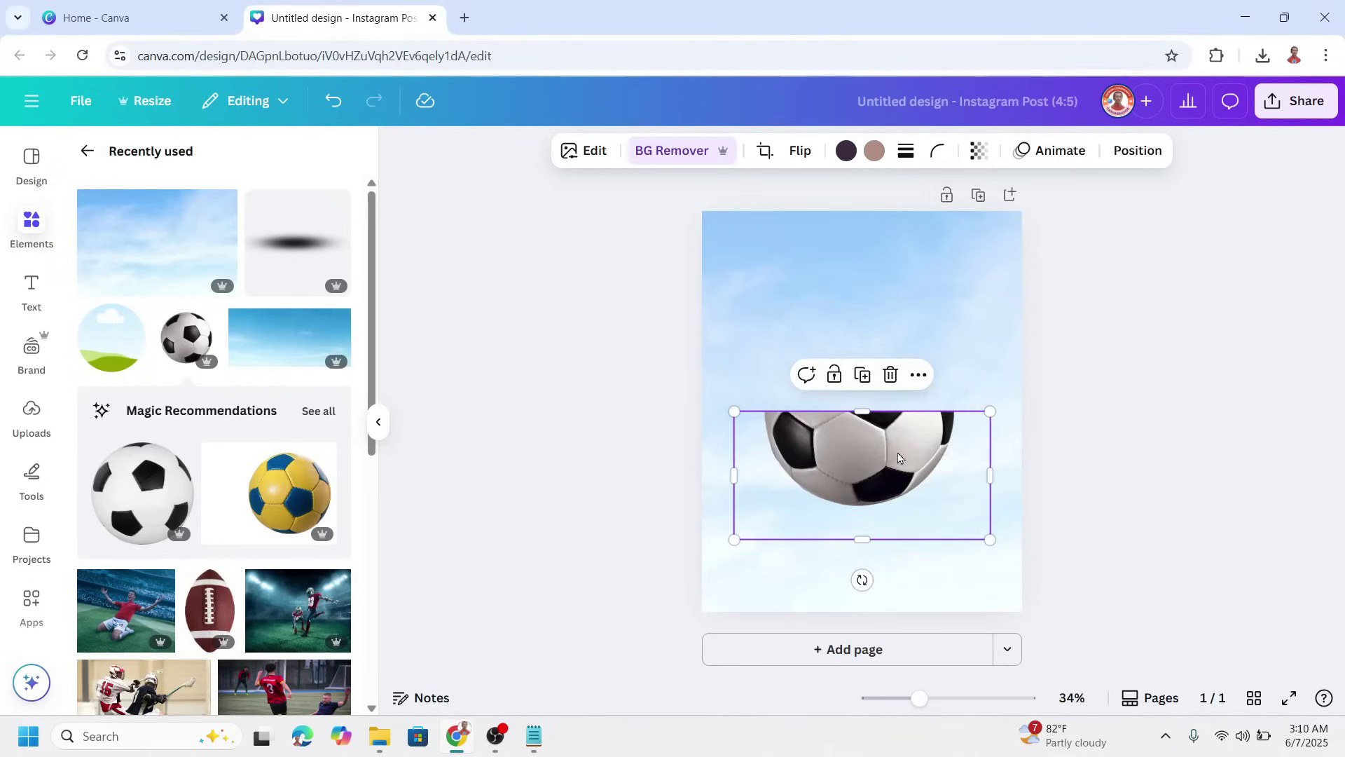
left_click_drag(899, 458, 902, 476)
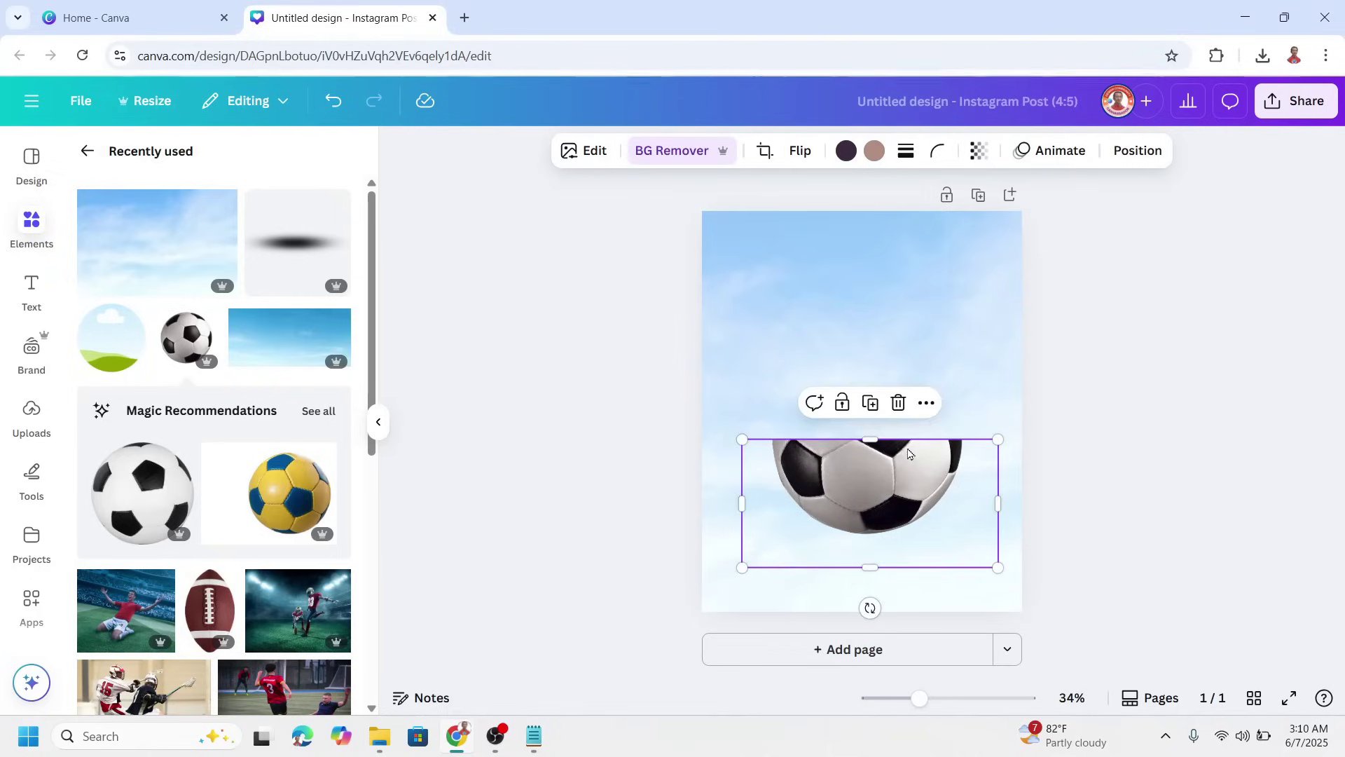
Add the Flat Circle Shape graphic, squashed in height and widened to fit over the half ball
mouse_move(133, 361)
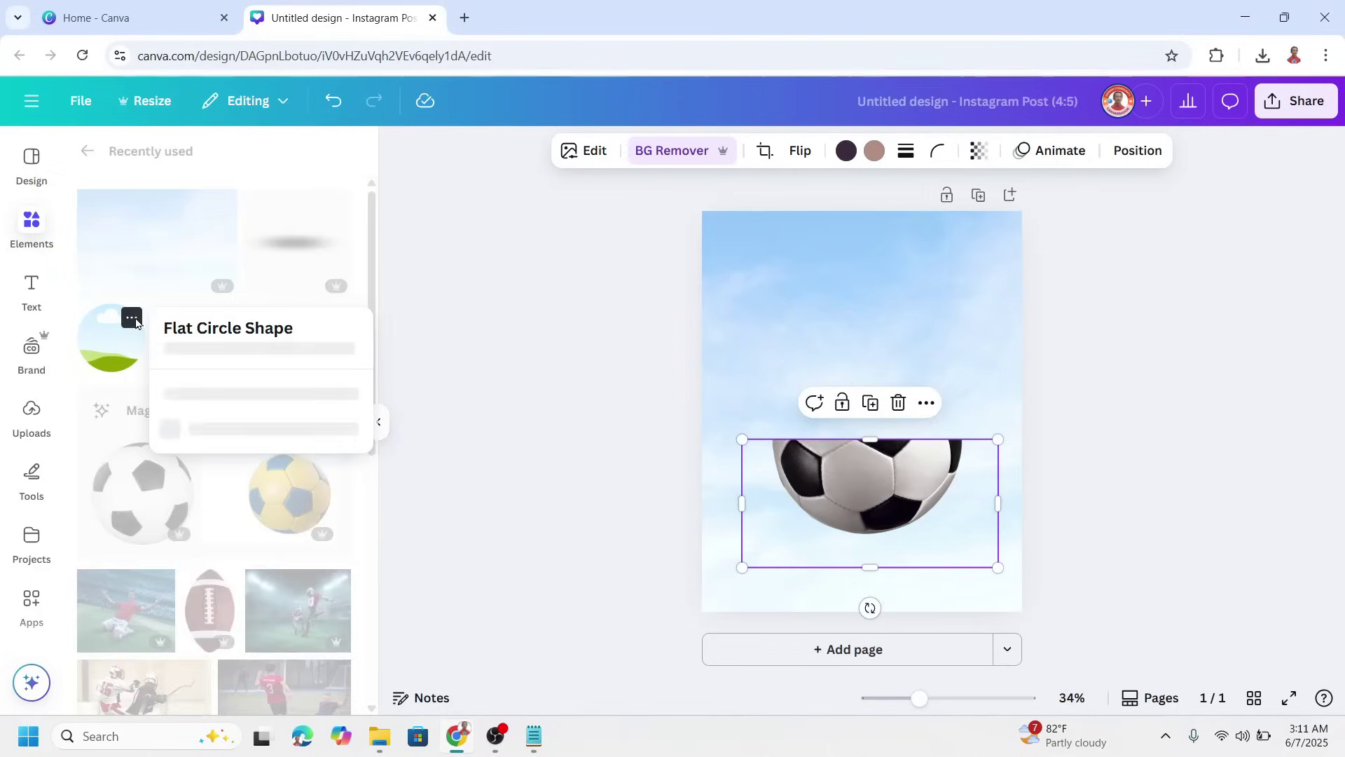
left_click(134, 361)
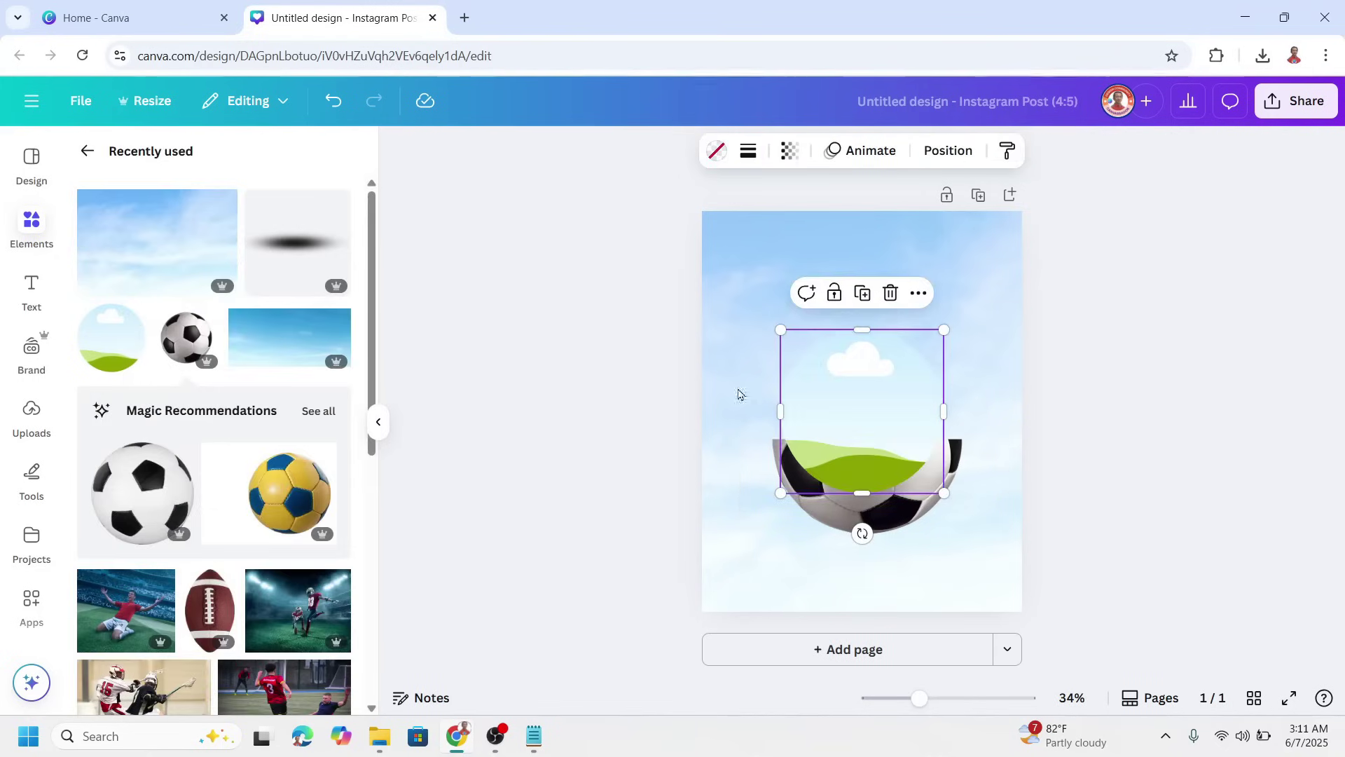
left_click_drag(861, 329, 854, 439)
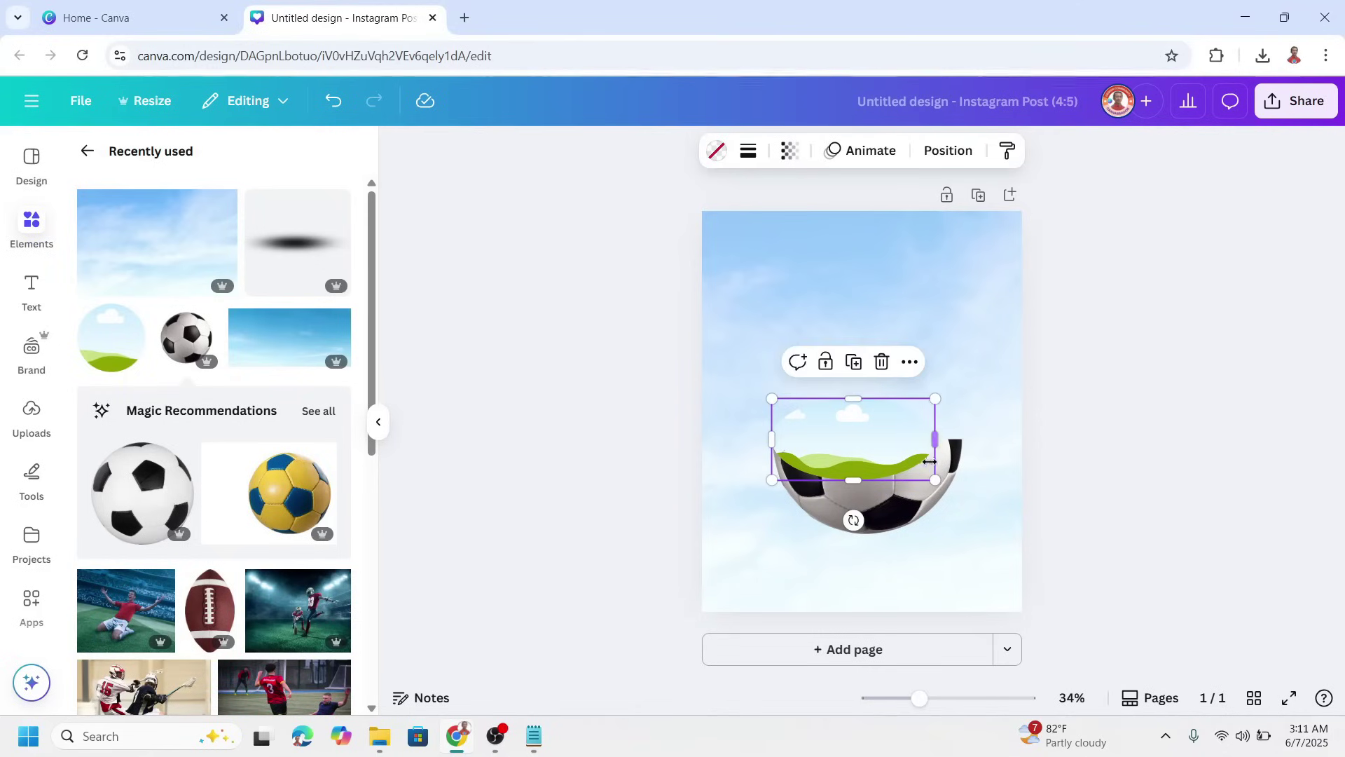
left_click_drag(930, 461, 964, 462)
left_click(986, 365)
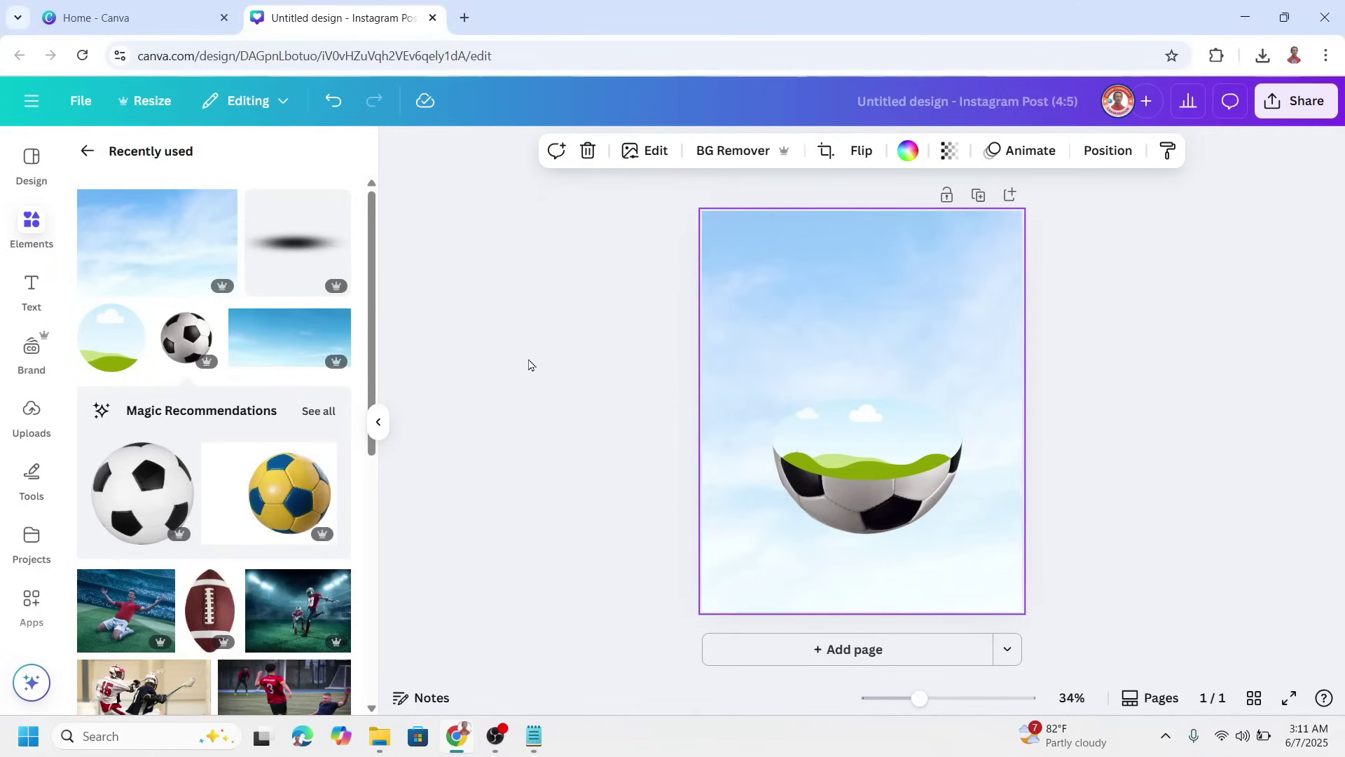
Add the kneeling footballer photo from Uploads and lower its transparency to see the island beneath
left_click(27, 414)
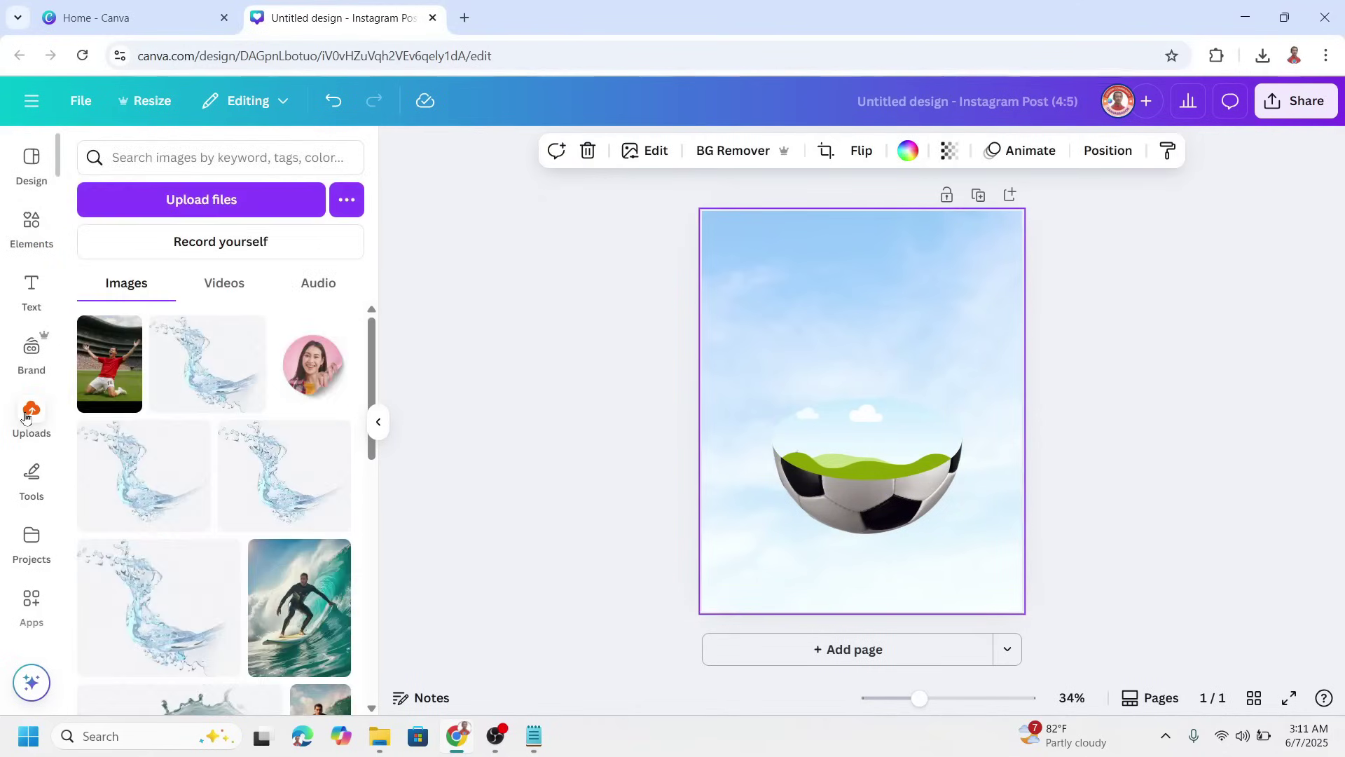
left_click(104, 382)
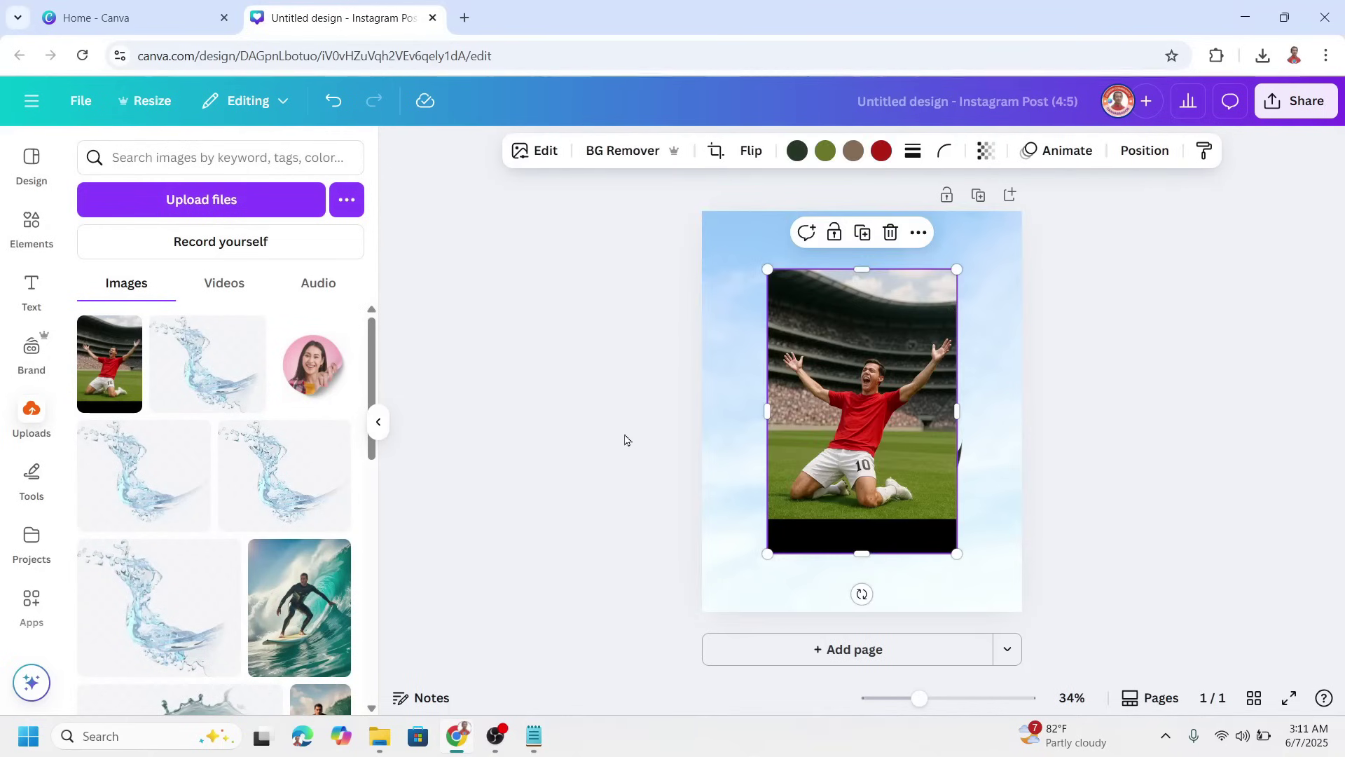
scroll(744, 433, "up", 2)
left_click(895, 315)
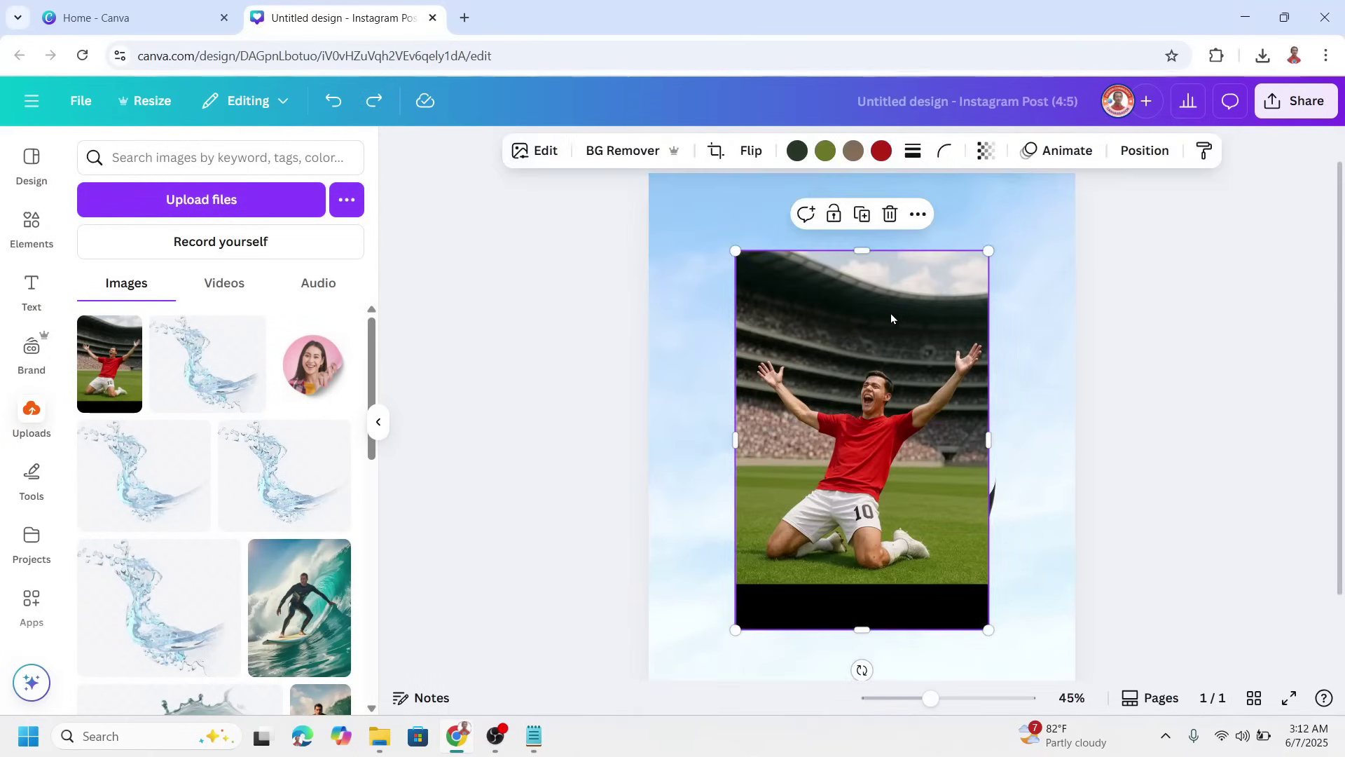
left_click(988, 154)
left_click_drag(1021, 223, 947, 224)
left_click(1017, 338)
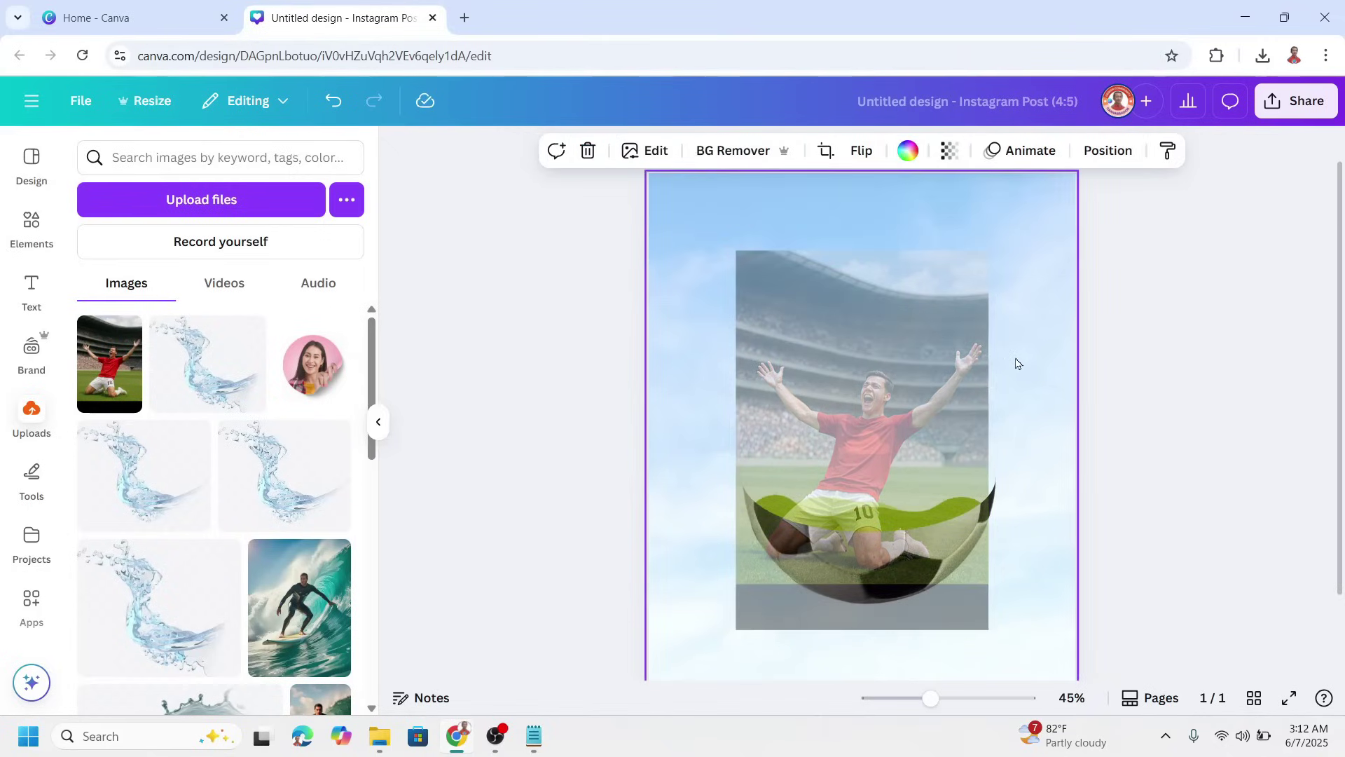
Enlarge the player photo, move it up over the island, and restore transparency to 100
left_click(920, 384)
left_click_drag(988, 251, 1000, 234)
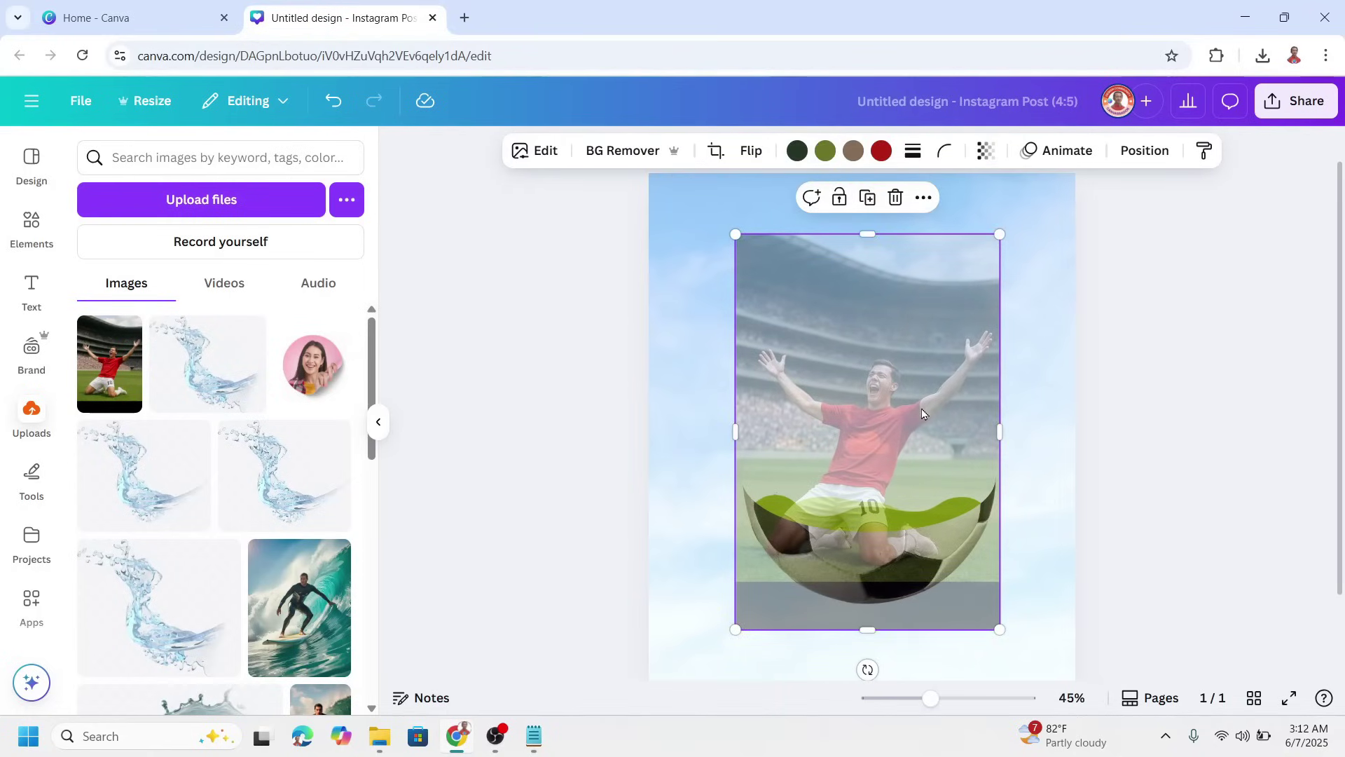
left_click_drag(923, 414, 926, 373)
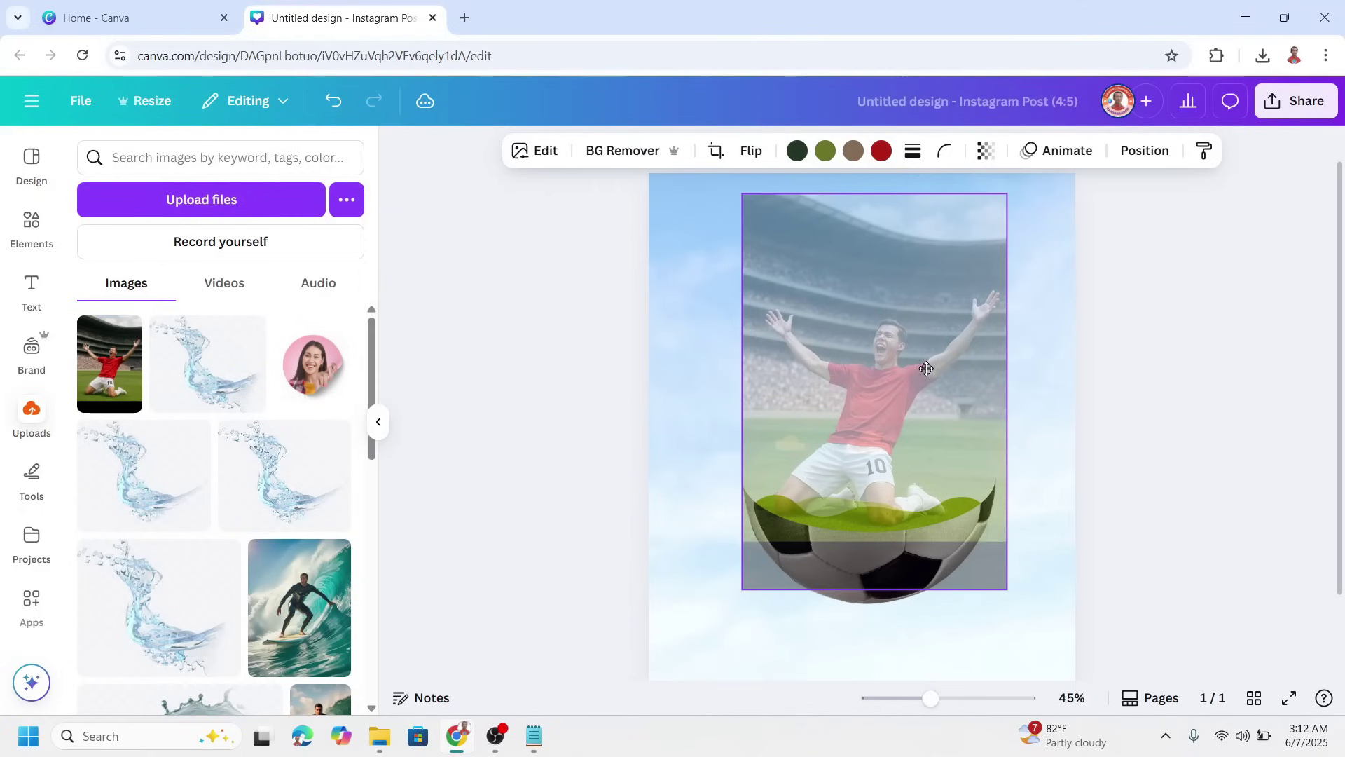
left_click(984, 157)
left_click_drag(952, 224, 1036, 225)
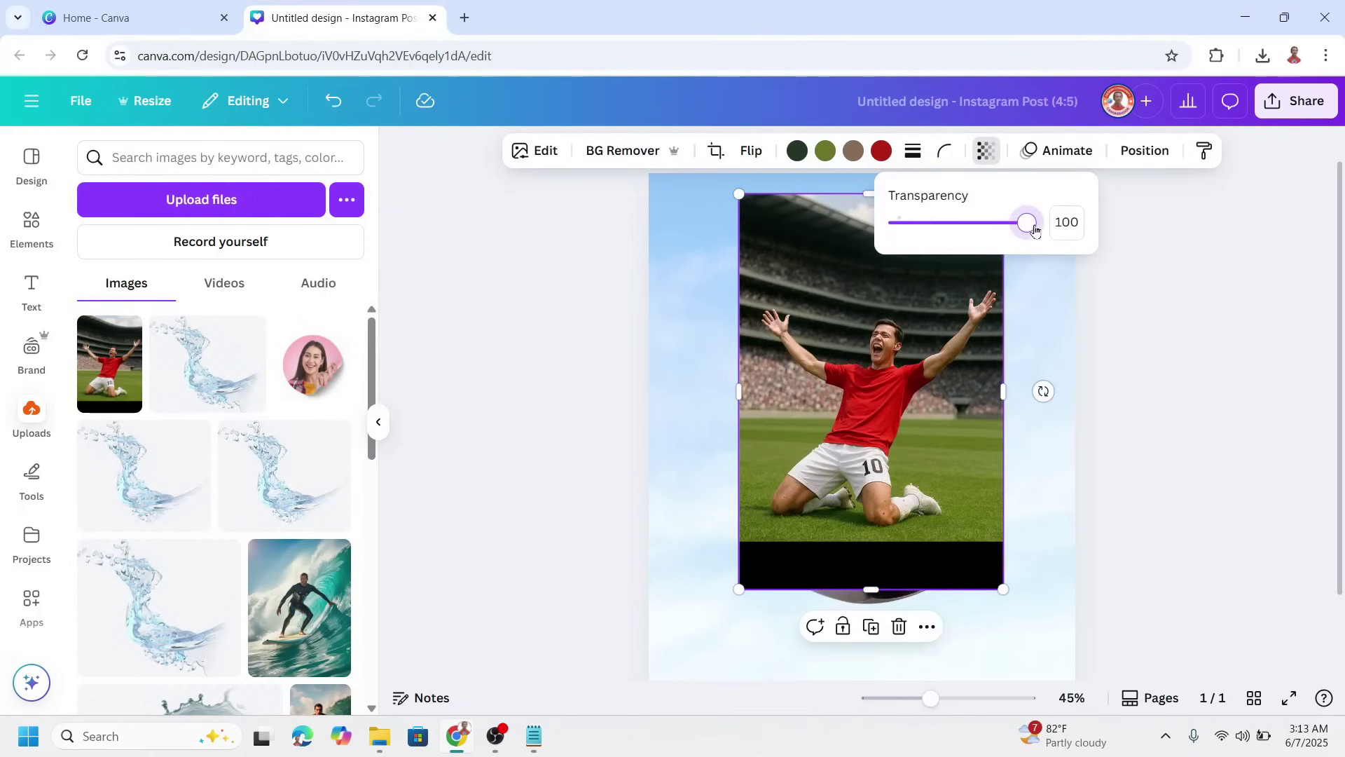
left_click(864, 351)
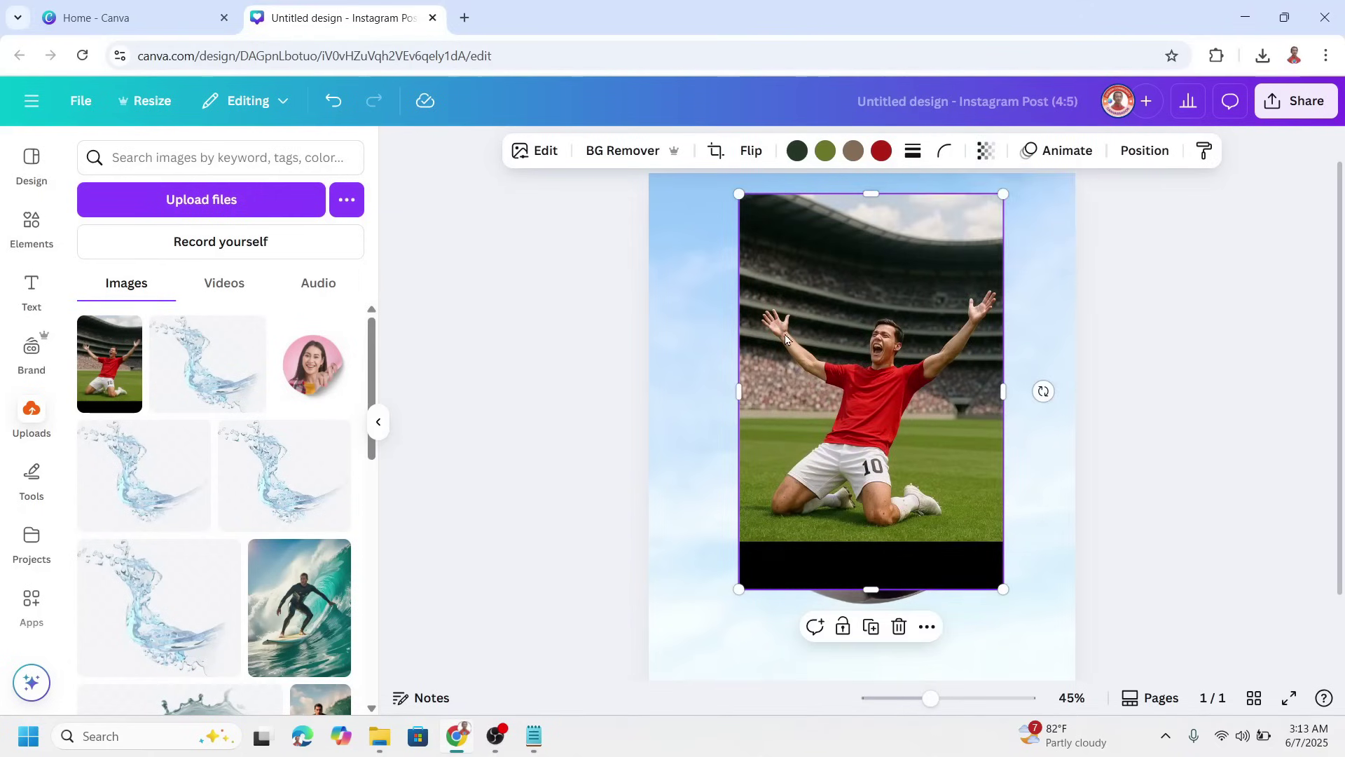
right_click(758, 334)
Send the player photo backward, duplicate it, and drop the copy into the oval frame
mouse_move(844, 349)
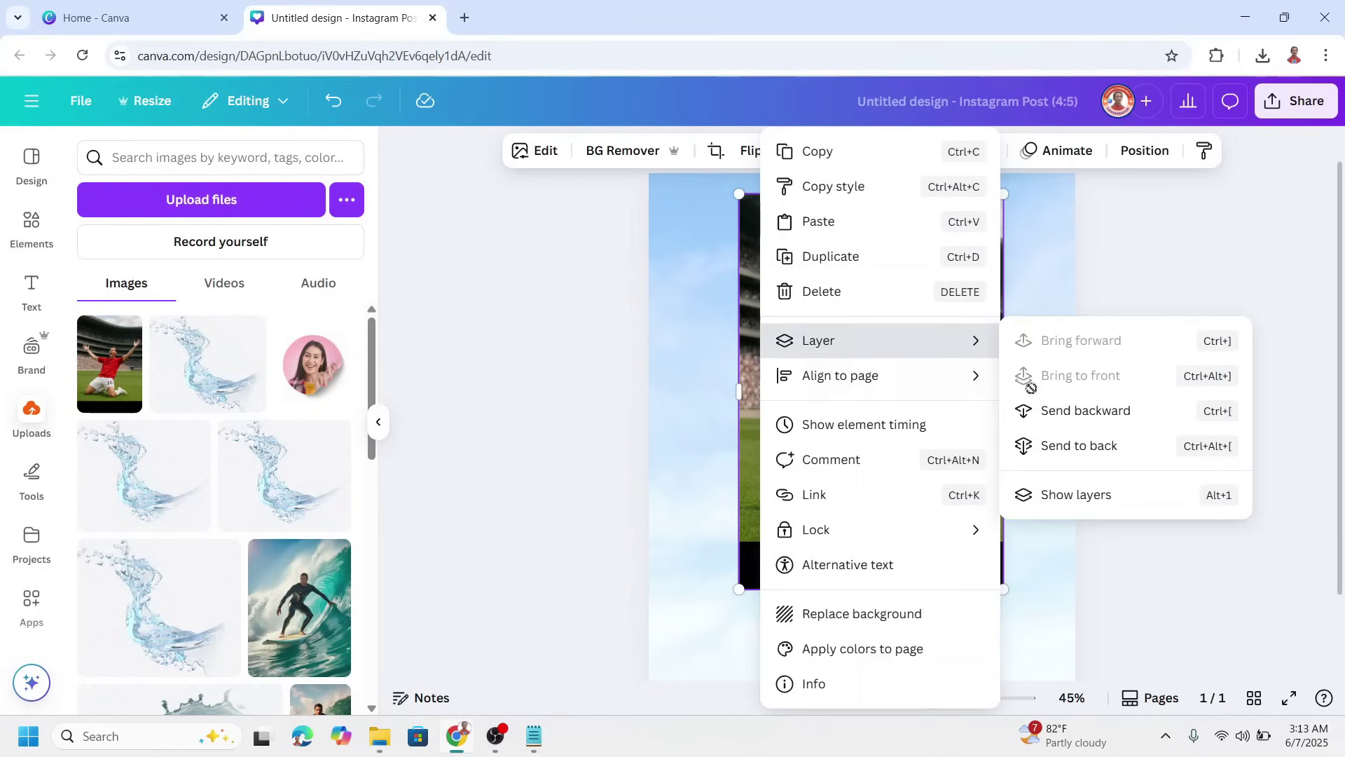
left_click(1072, 423)
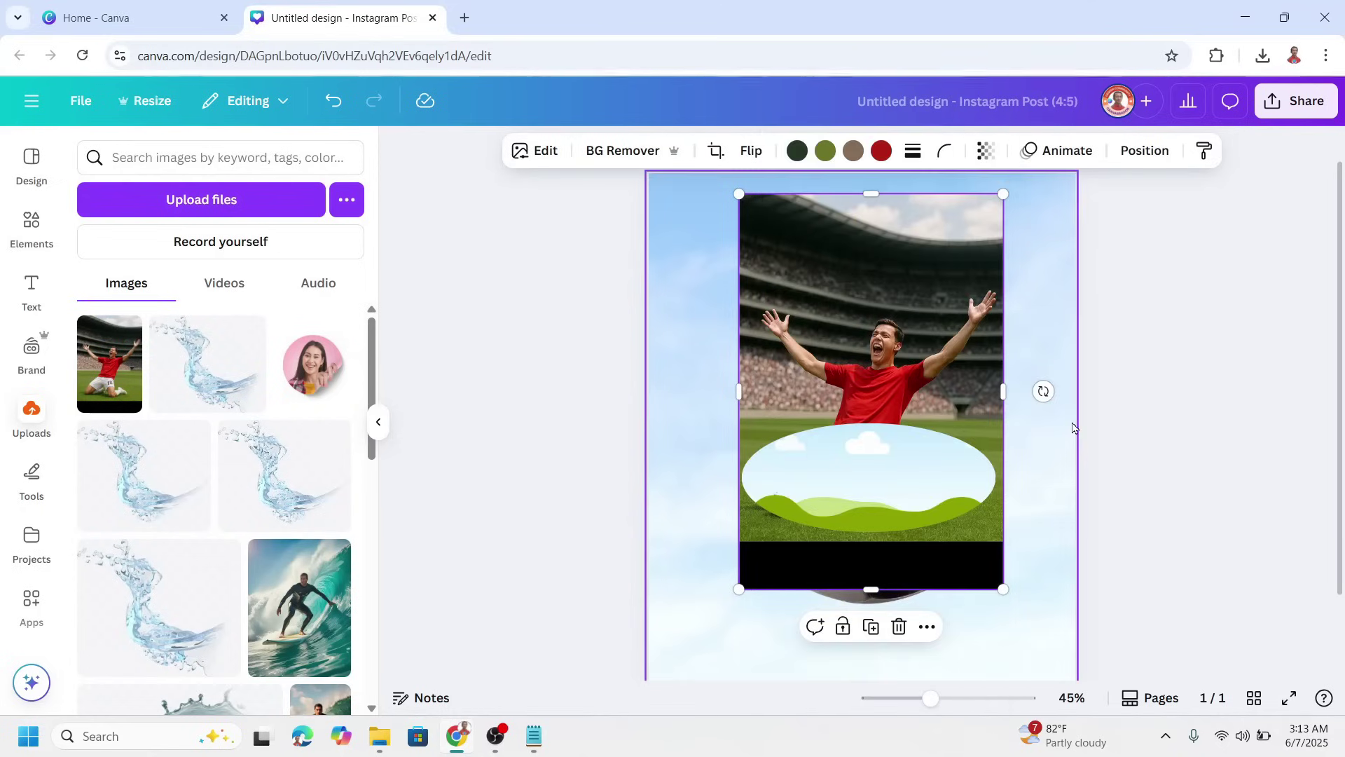
left_click(871, 627)
mouse_move(882, 466)
left_mouse_down()
mouse_move(922, 467)
mouse_move(960, 438)
mouse_move(875, 470)
left_mouse_up()
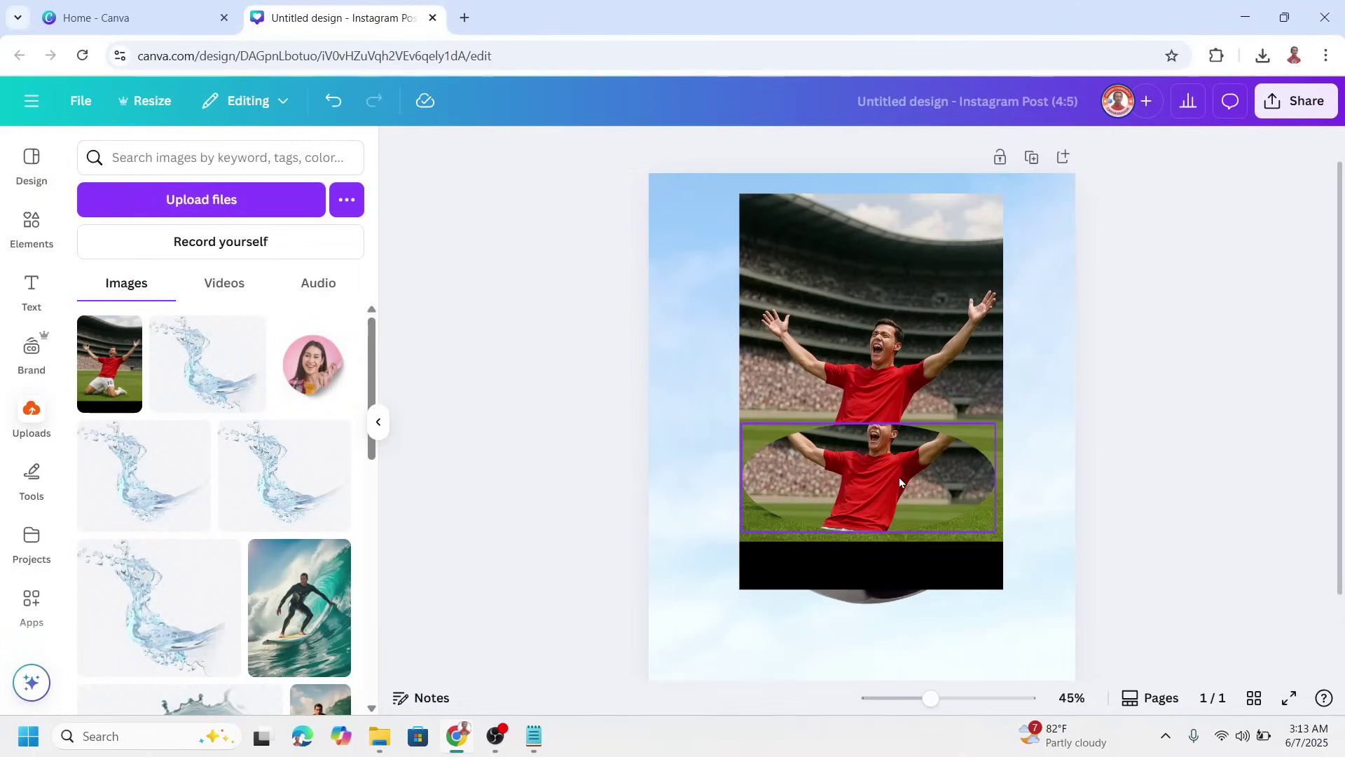
Shift up, enlarge, and shift left the photo inside the oval to line up the player
double_click(900, 481)
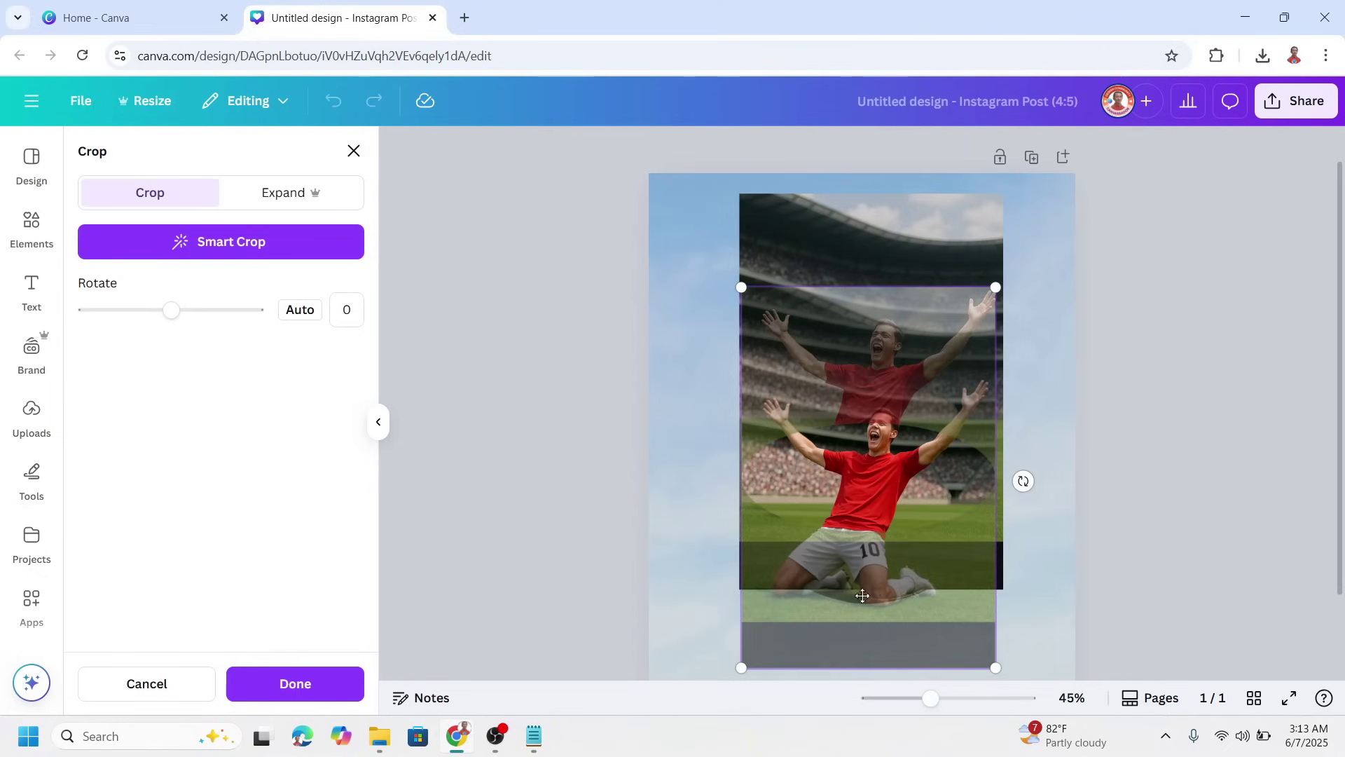
left_click_drag(862, 596, 848, 523)
left_click_drag(995, 206, 1003, 197)
left_click_drag(962, 294, 964, 294)
left_click(300, 685)
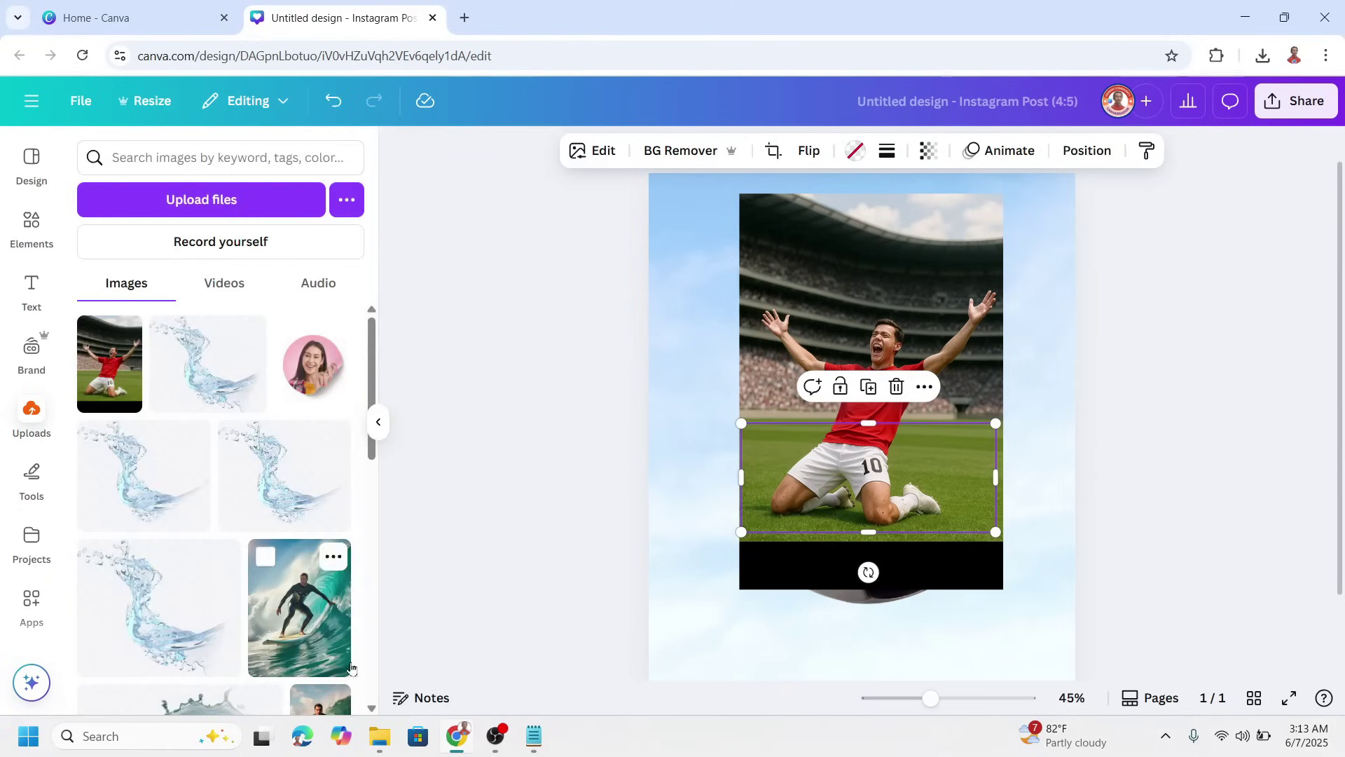
Remove the stadium background from the upper footballer photo and zoom out to the whole page
left_click(870, 273)
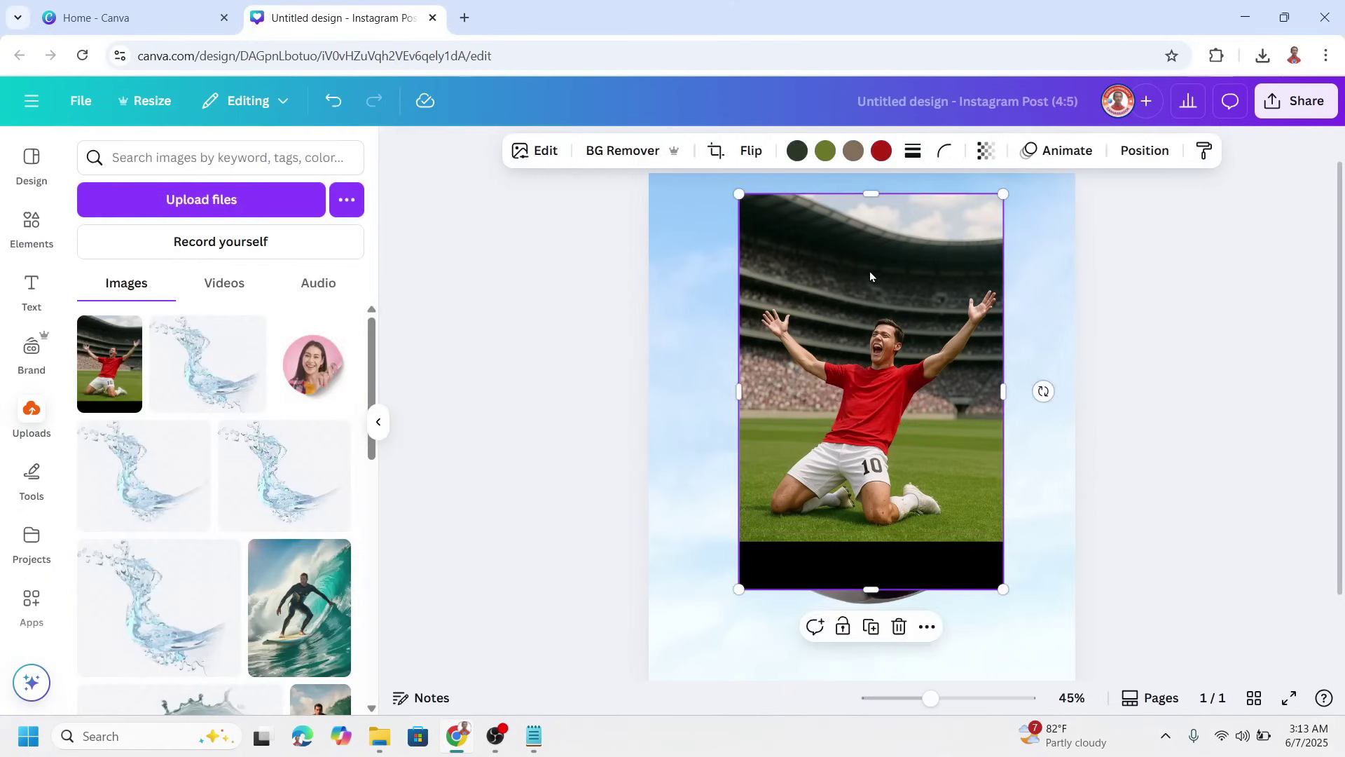
left_click(613, 150)
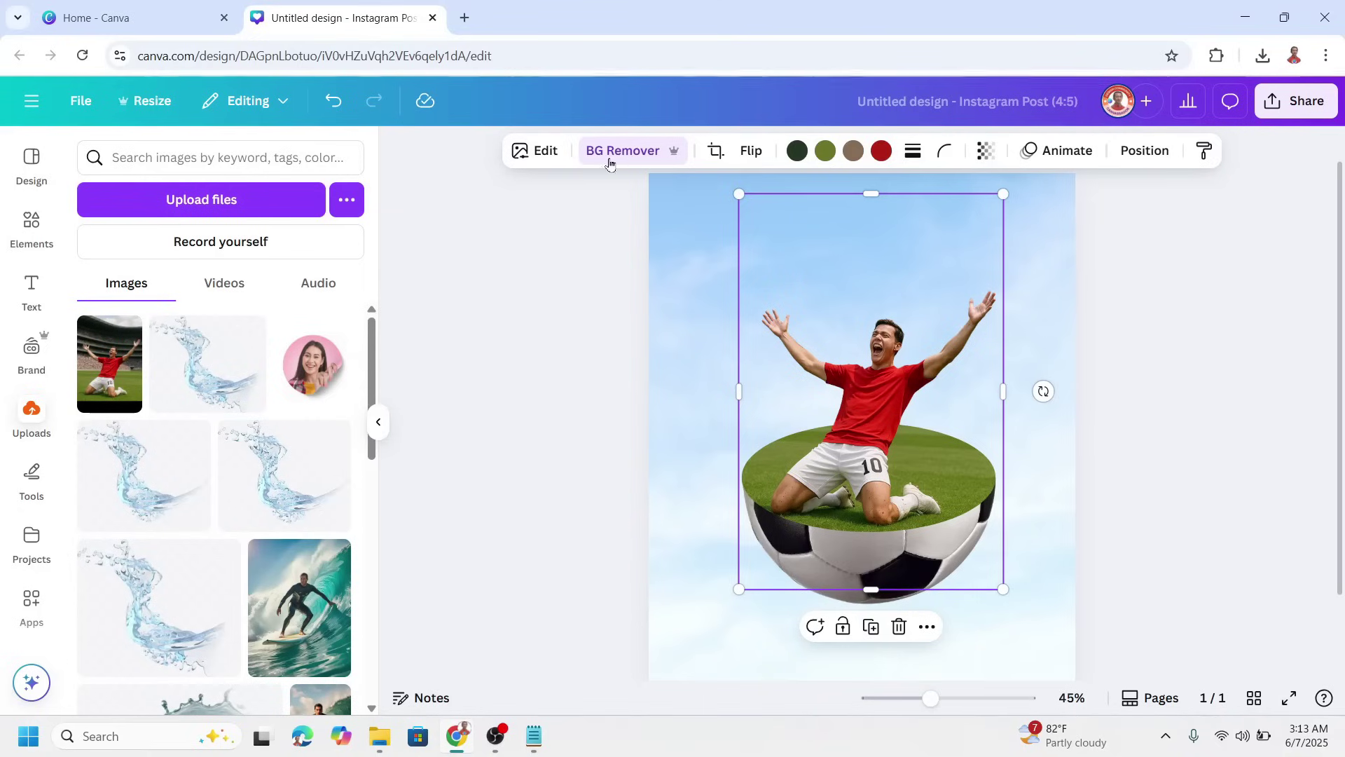
left_click_drag(932, 700, 925, 702)
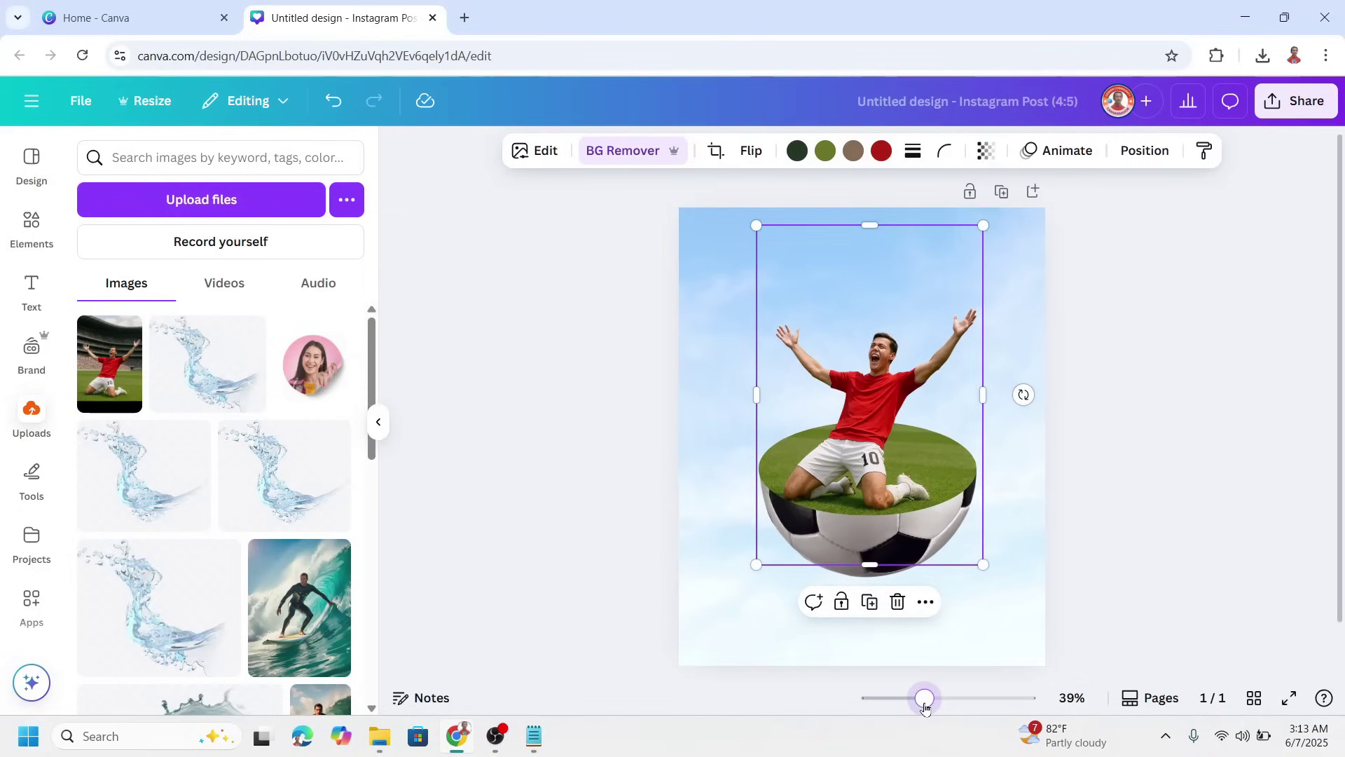
Add a heading reading 'SOCCER' in the Zuume Rough Bold font
left_click(30, 293)
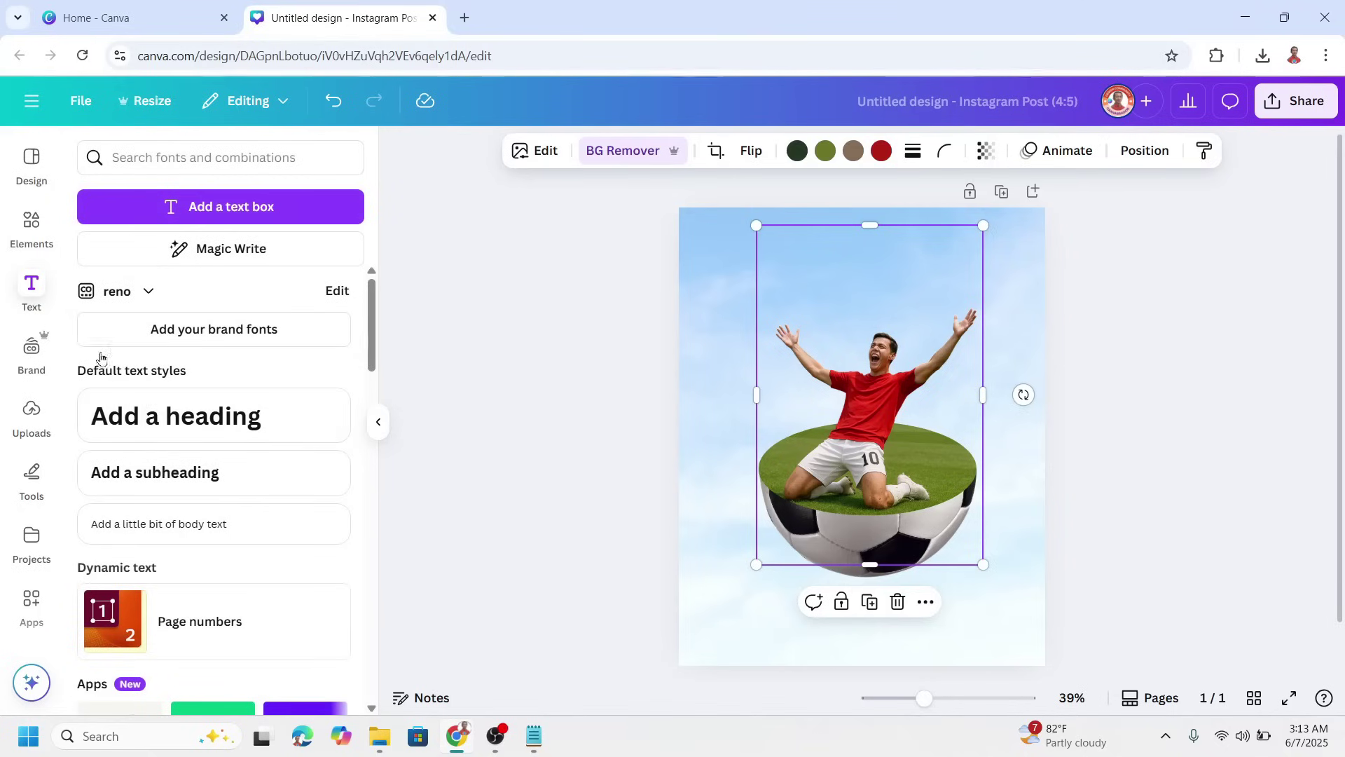
left_click(193, 431)
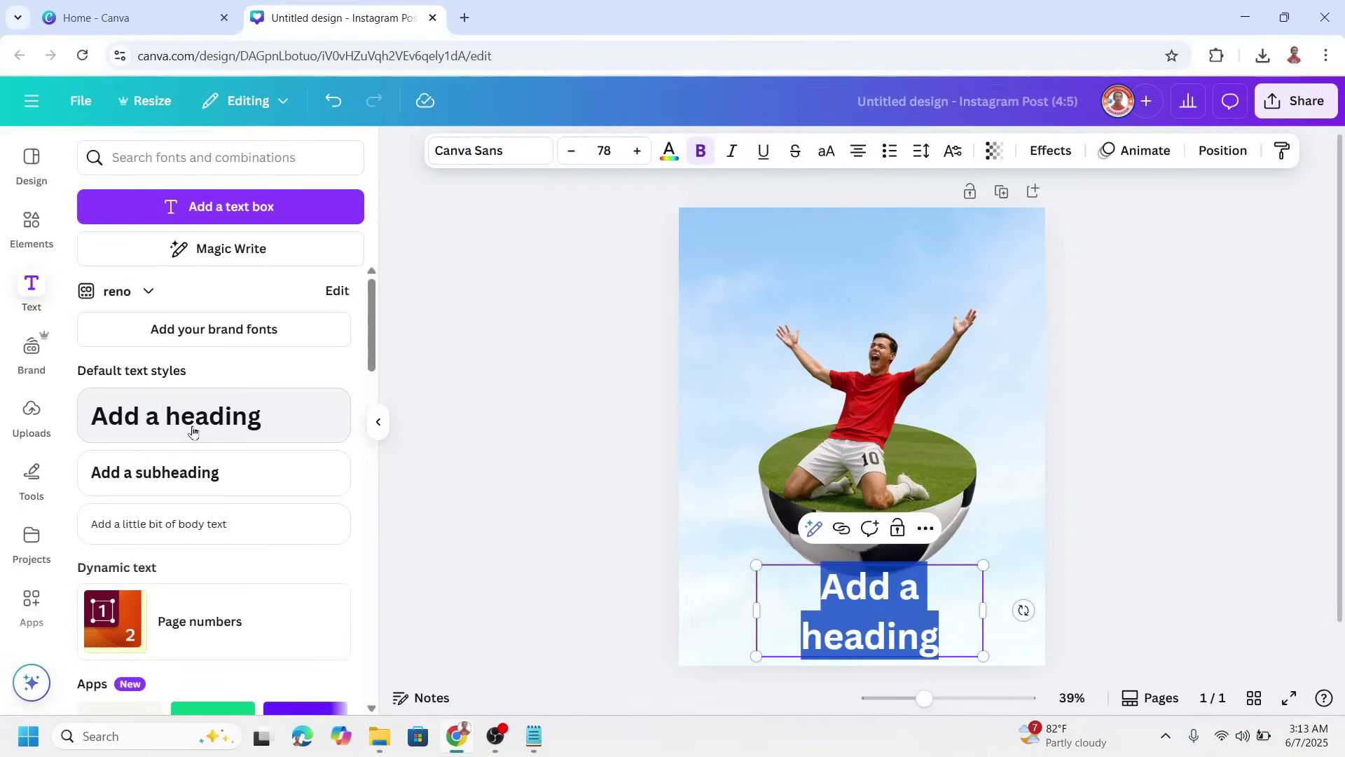
type("SOCCER")
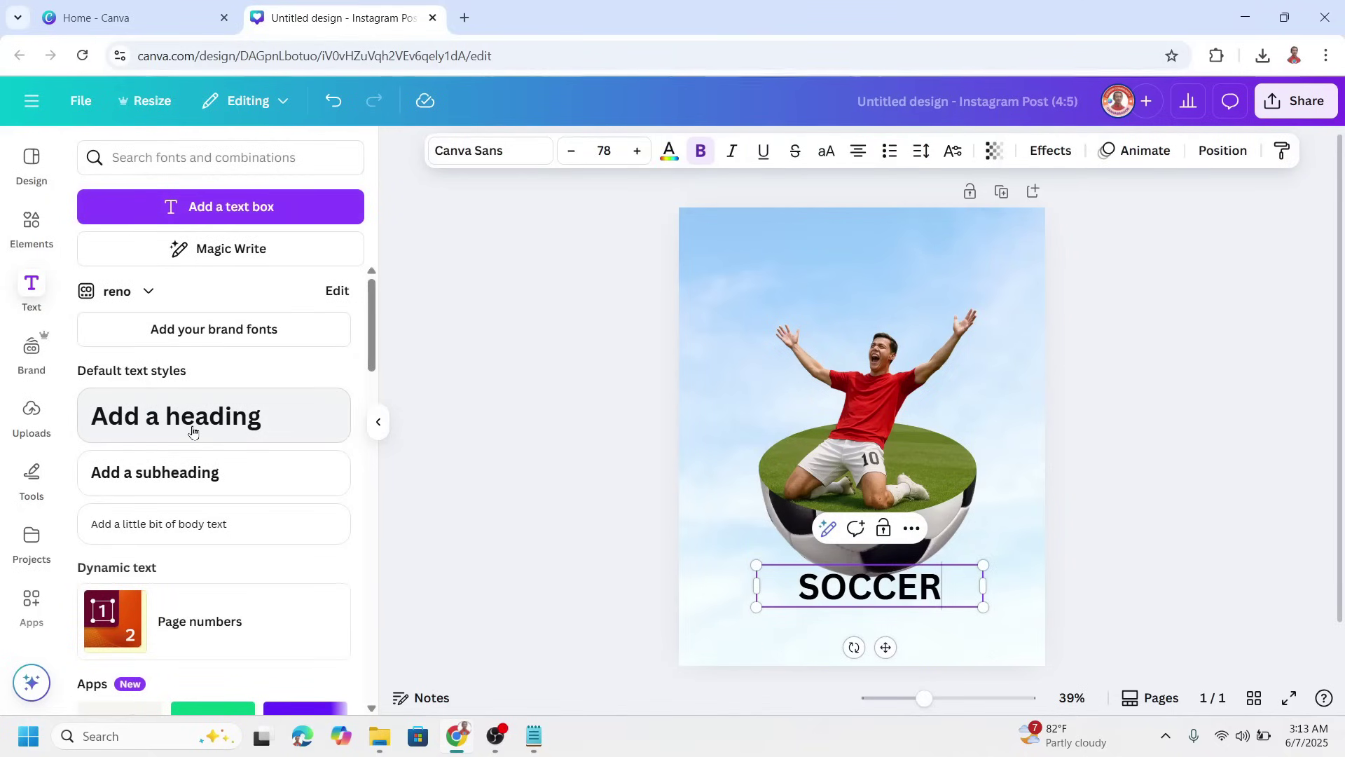
key("ctrl+a")
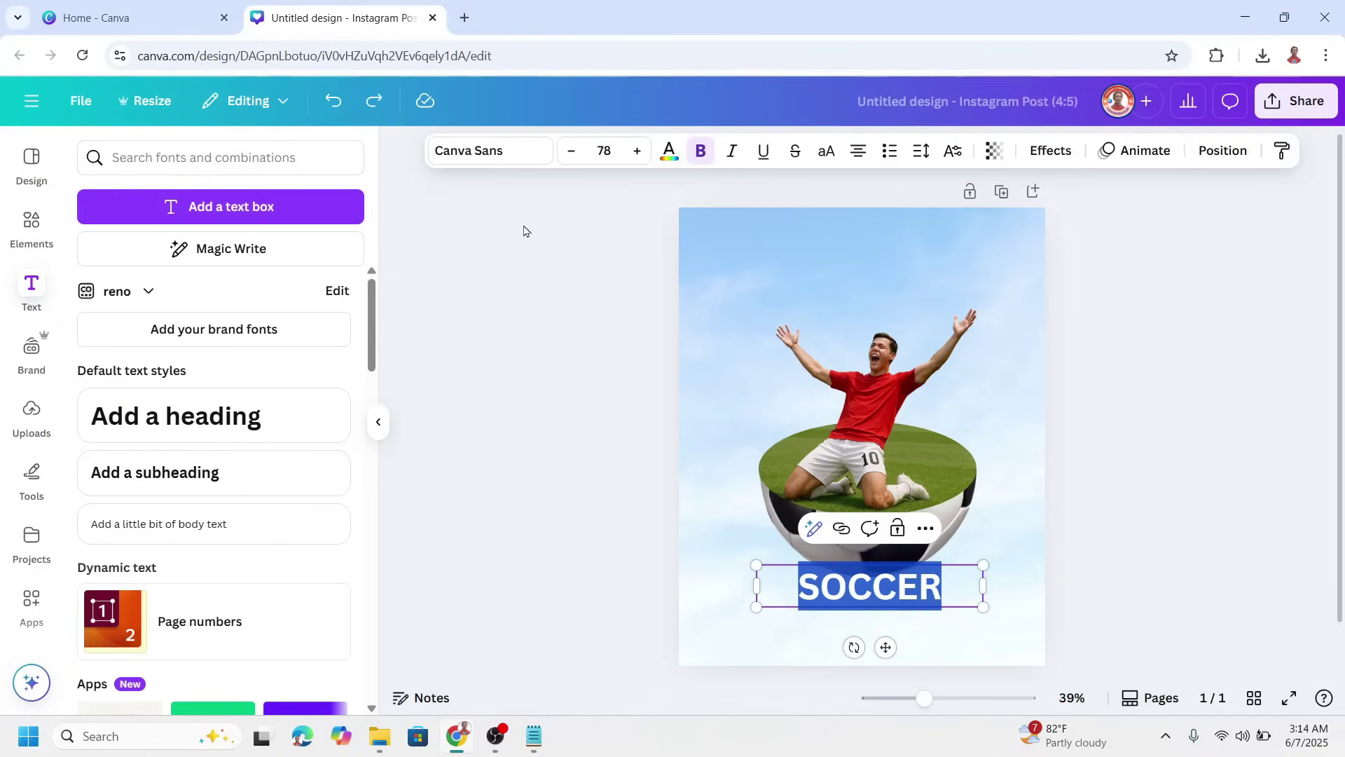
left_click(494, 152)
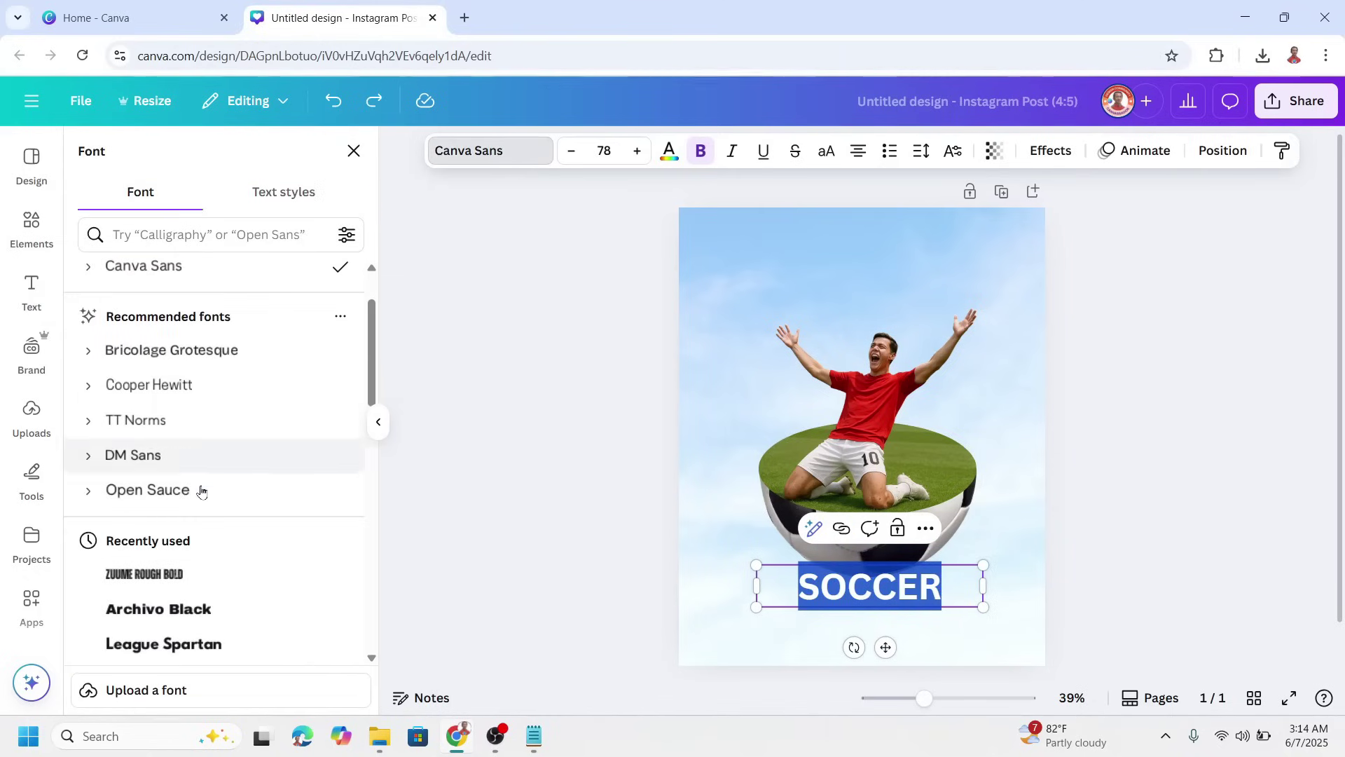
left_click(179, 579)
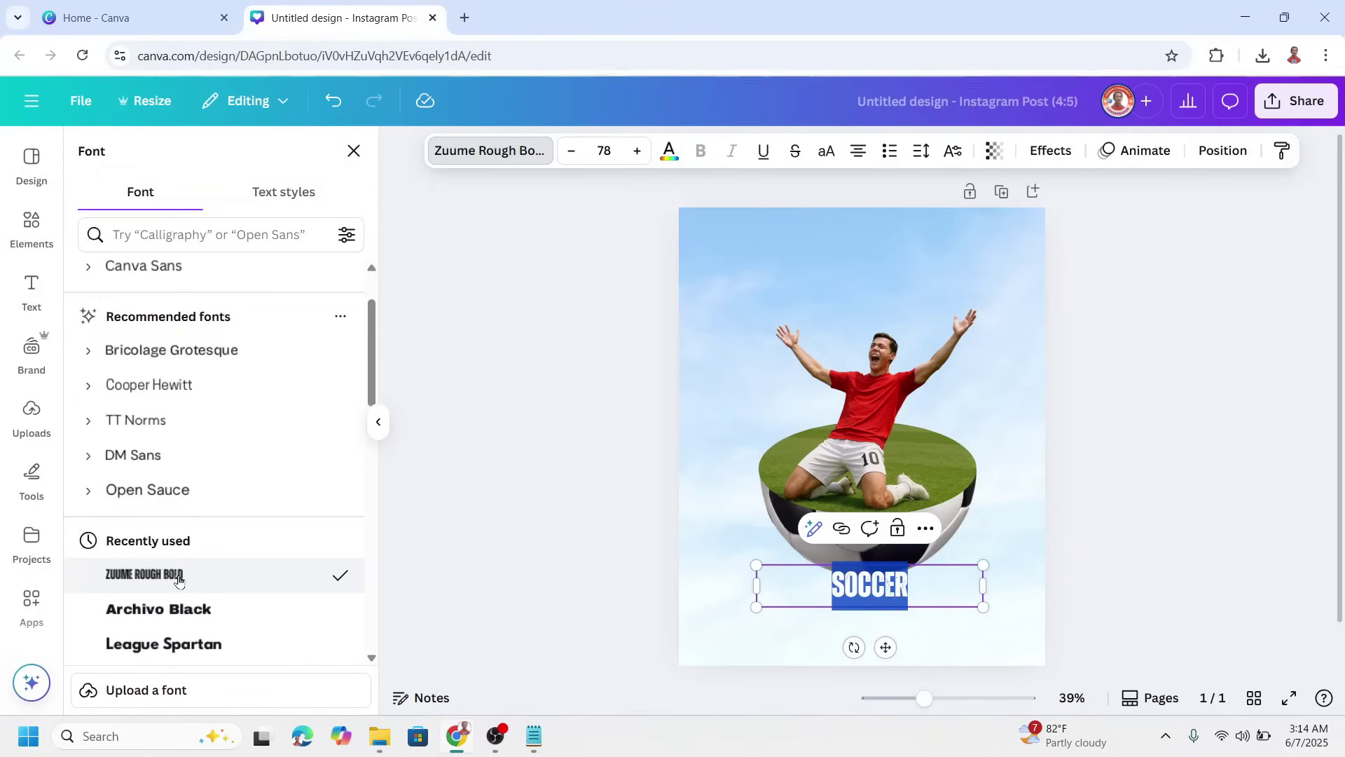
Enlarge the SOCCER heading to size 250 and move it to the top of the page
left_click_drag(984, 593, 1098, 467)
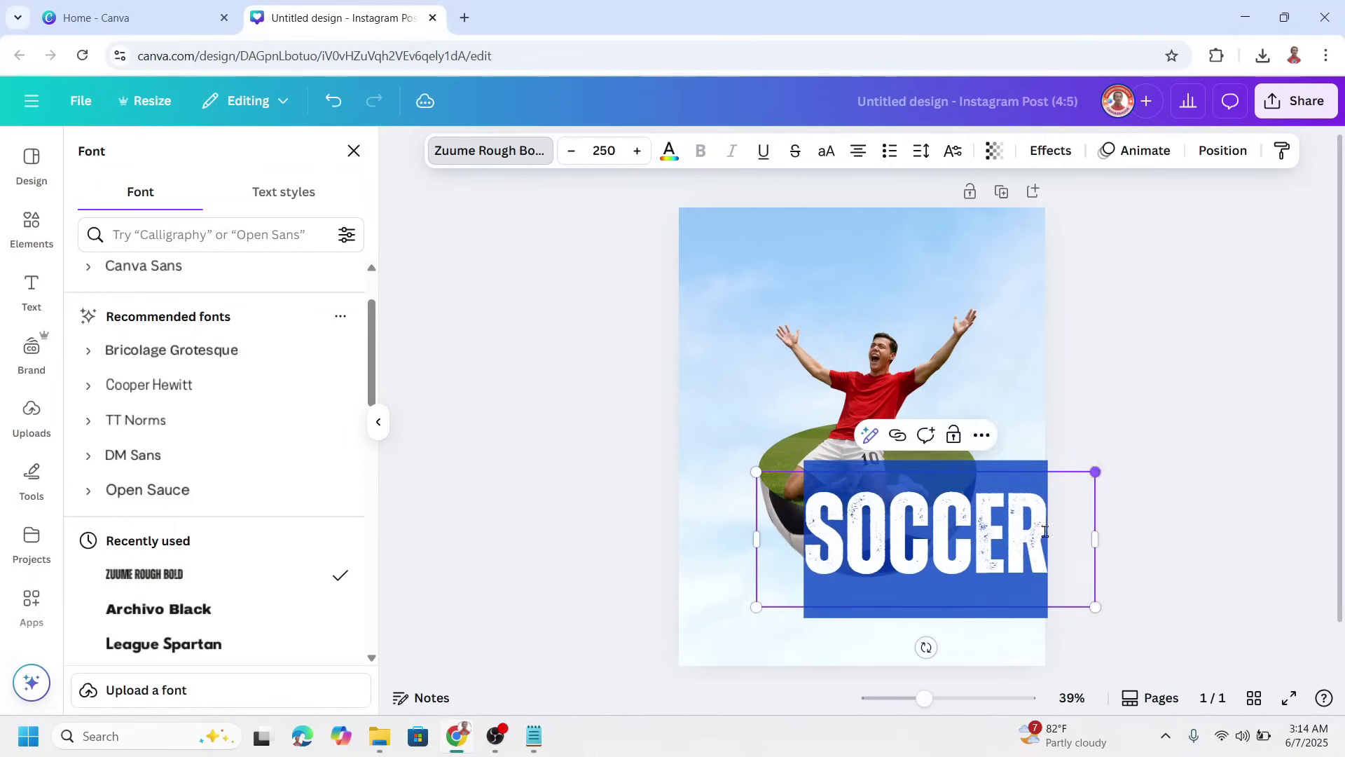
left_click(1020, 630)
left_click_drag(952, 576, 888, 364)
Increase SOCCER's letter spacing, colour it red, and centre it horizontally
left_click(923, 152)
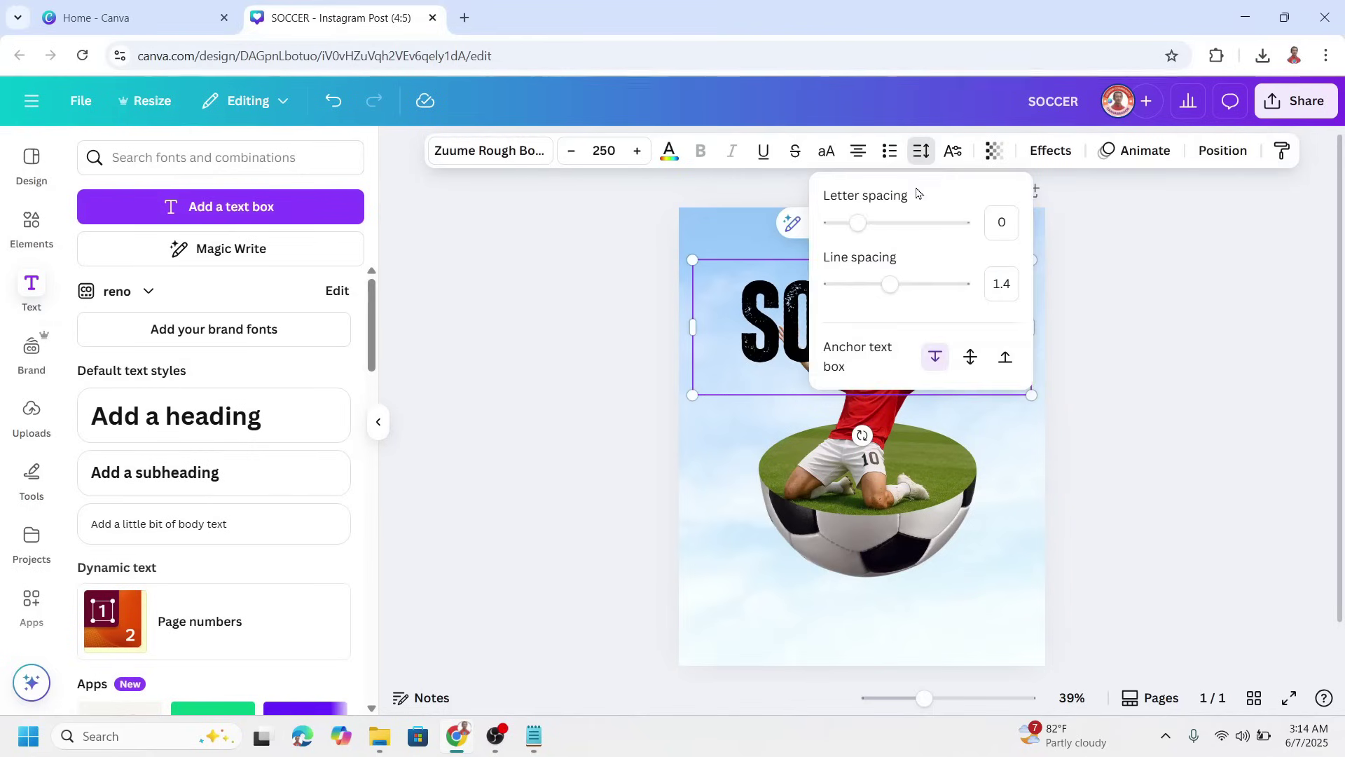
left_click_drag(863, 223, 864, 223)
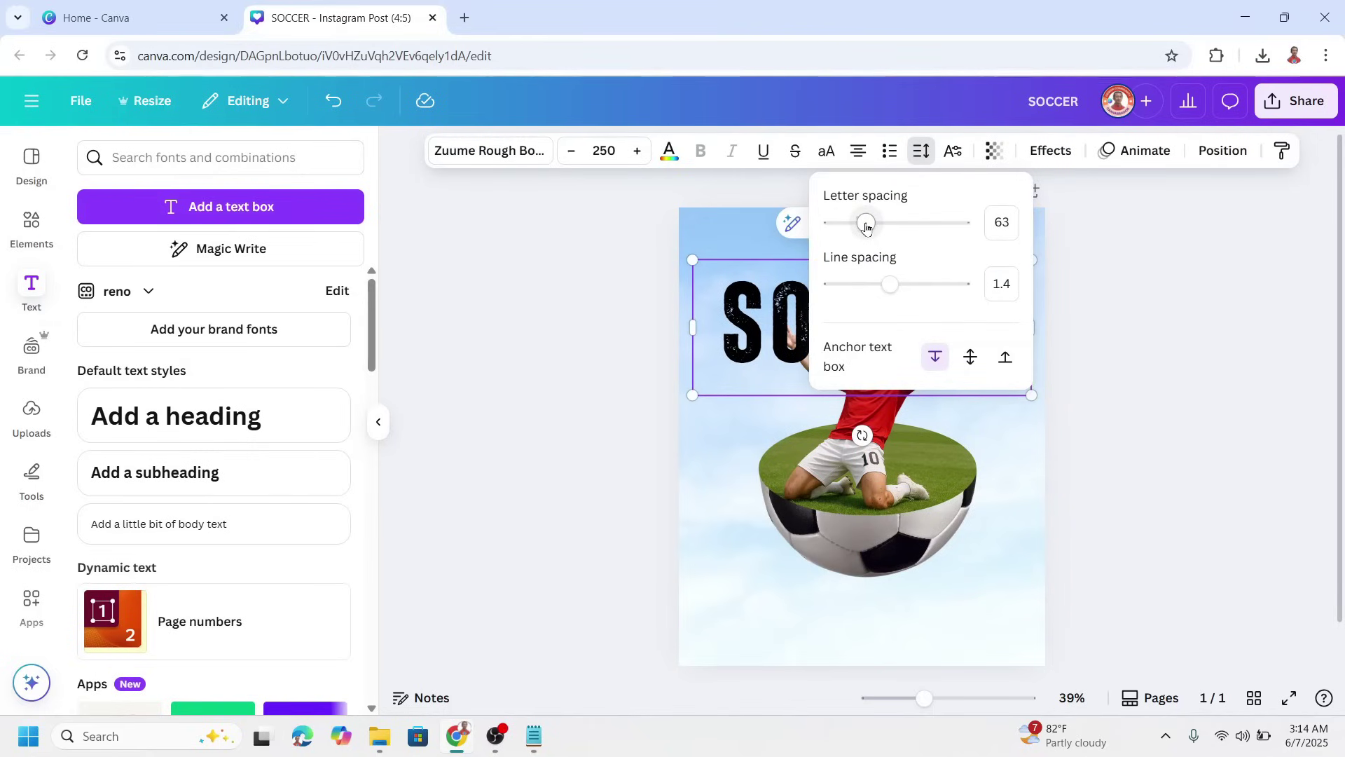
left_click(667, 150)
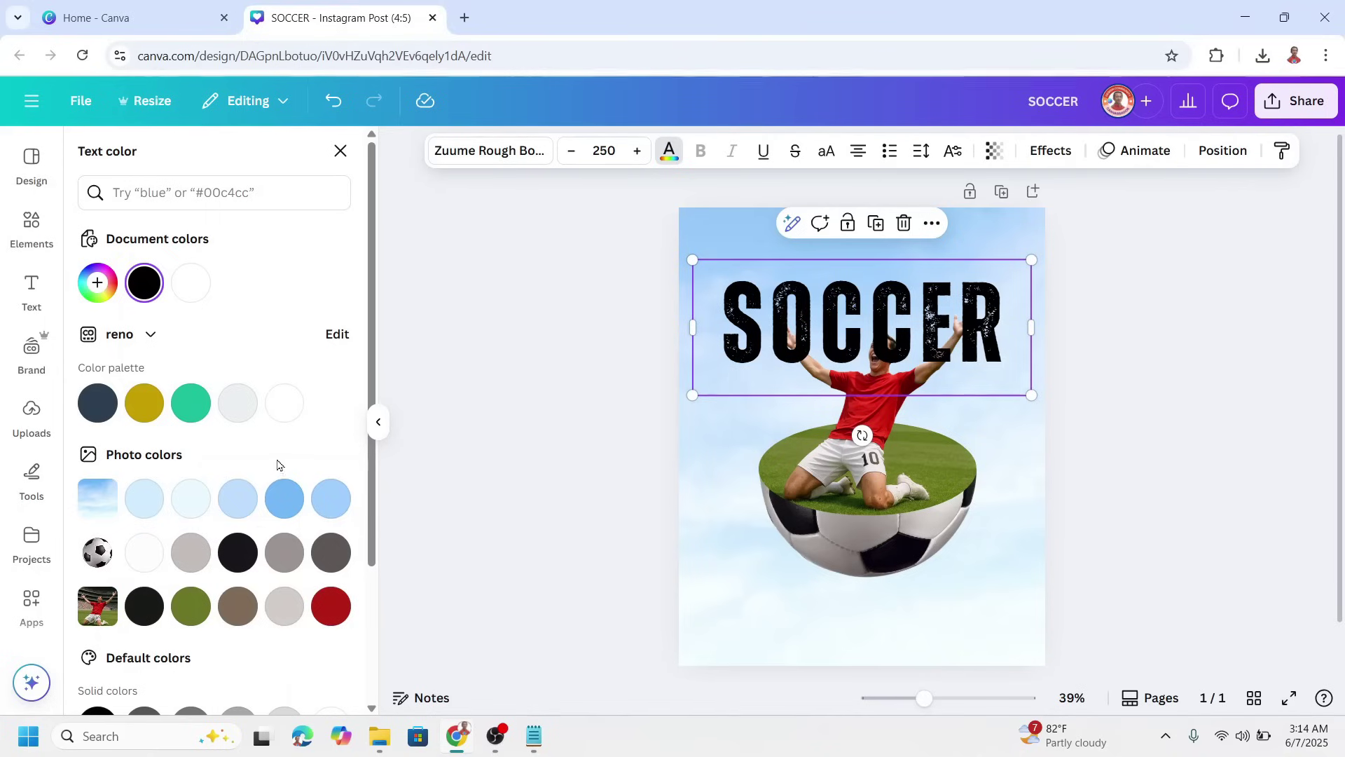
left_click(335, 611)
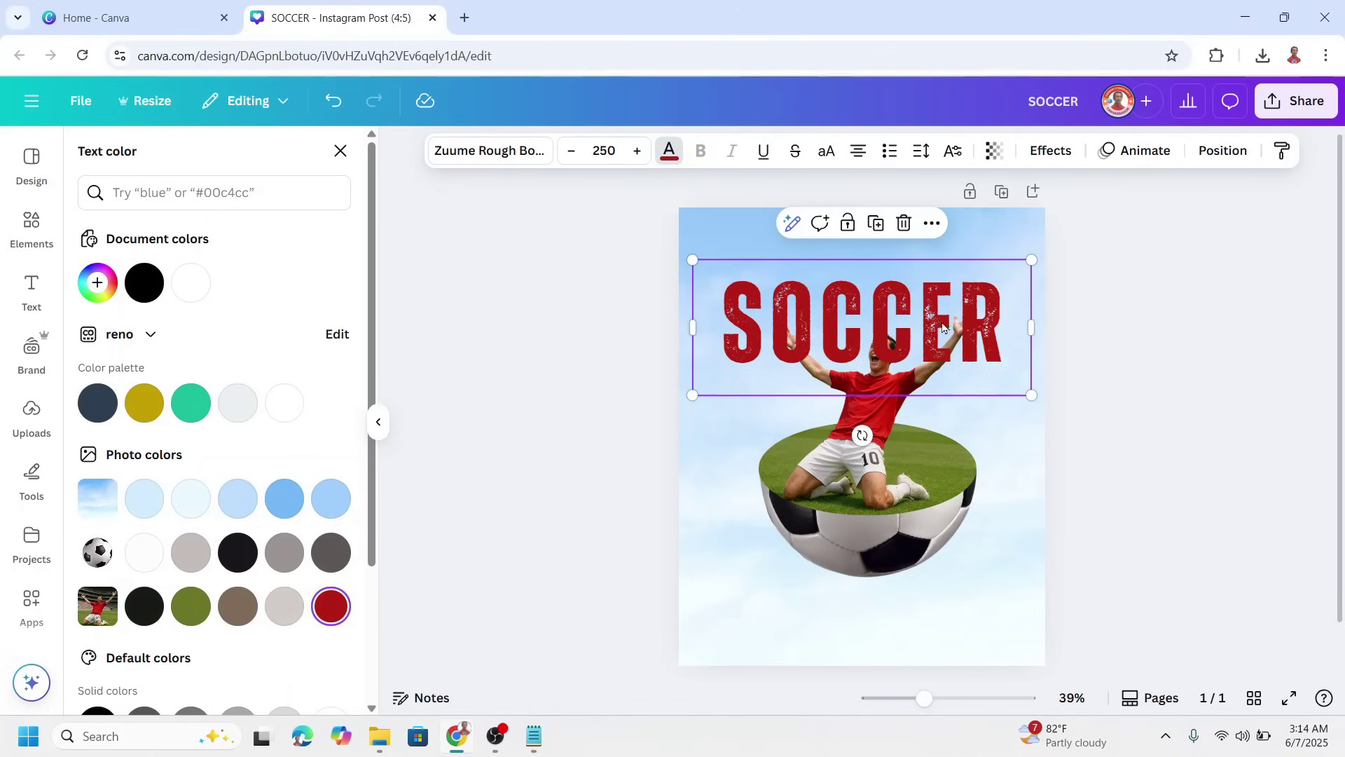
left_click_drag(943, 327, 943, 320)
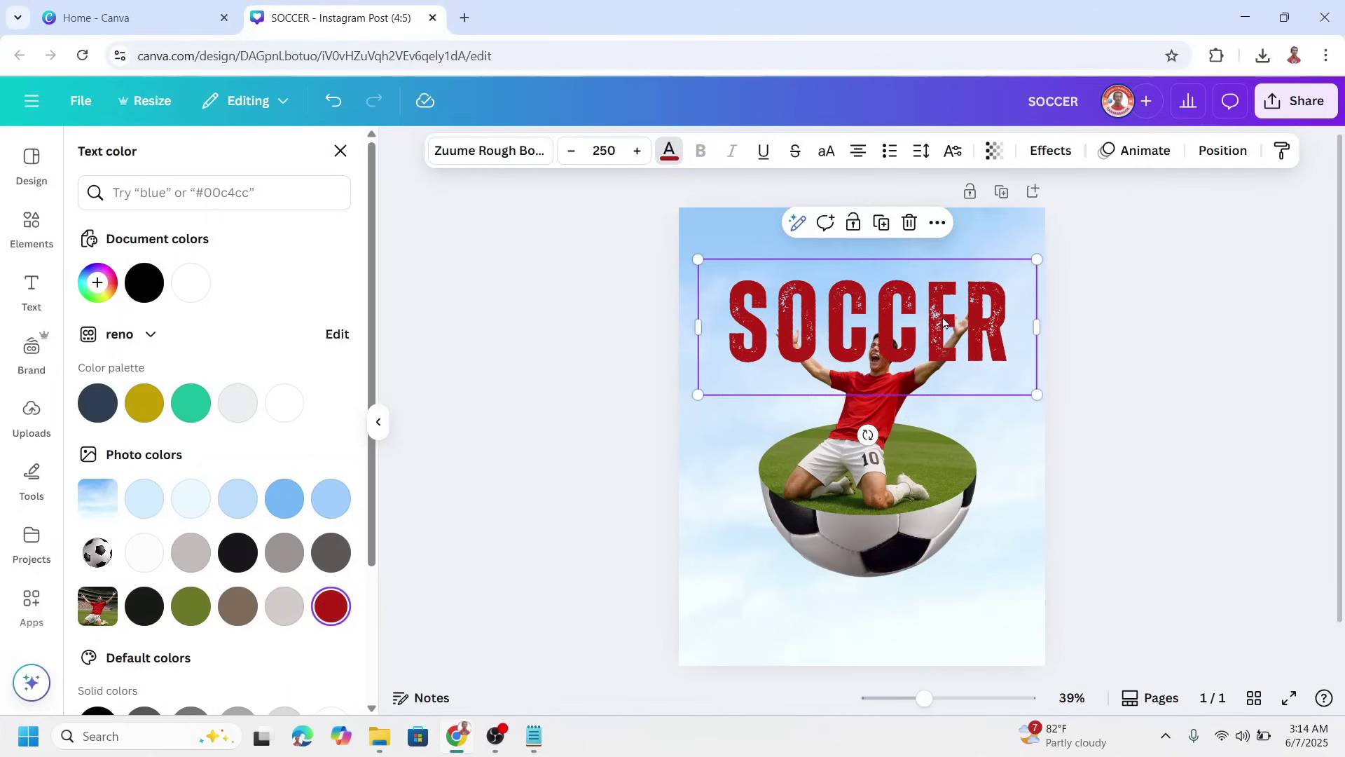
Send the SOCCER heading backward so it sits behind the player
right_click(943, 320)
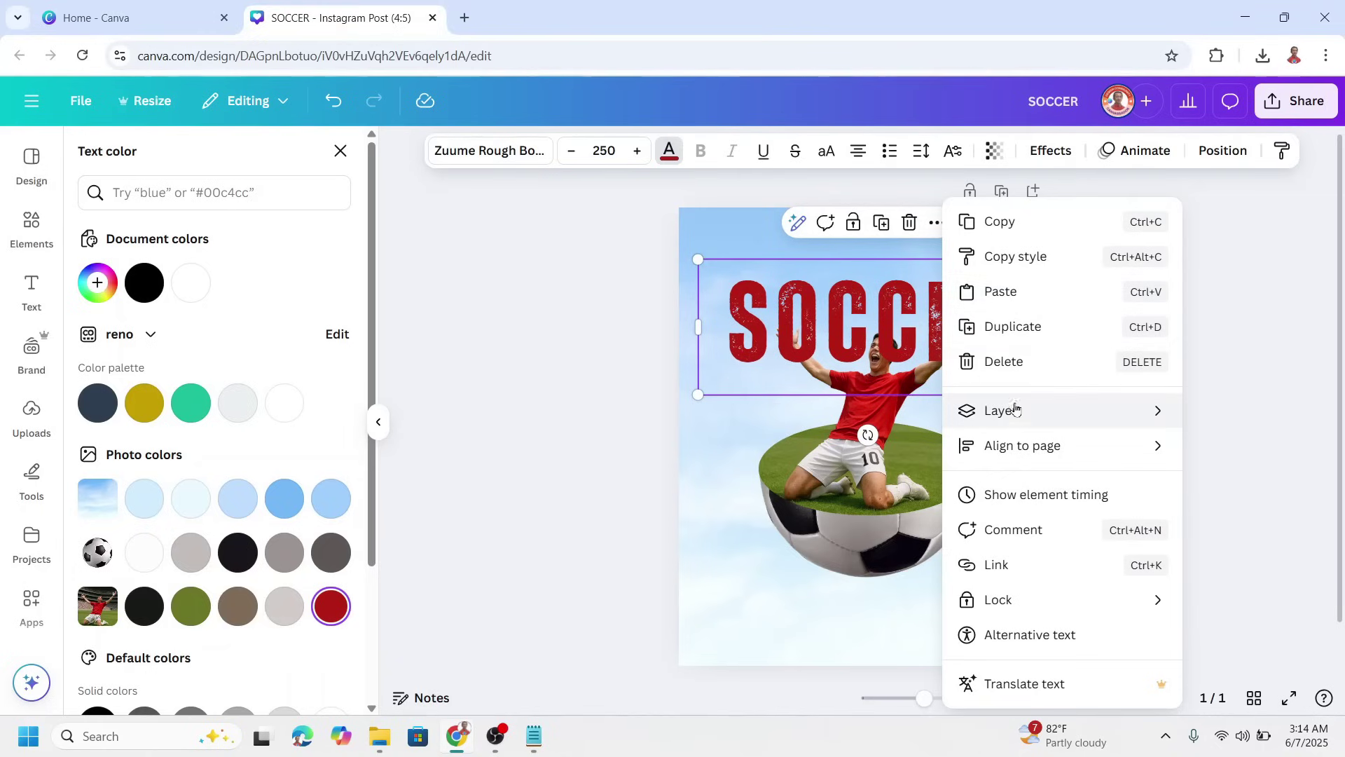
mouse_move(1016, 415)
left_click(820, 516)
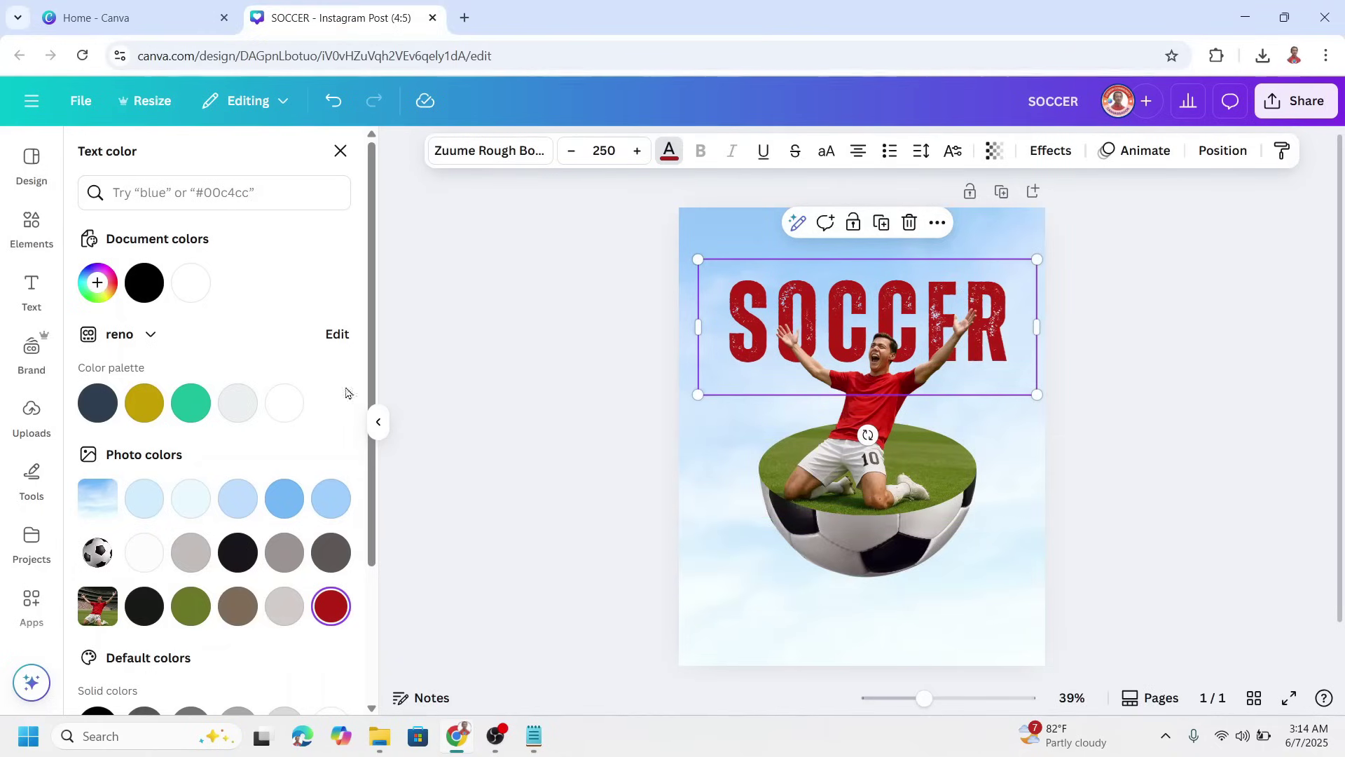
left_click(31, 222)
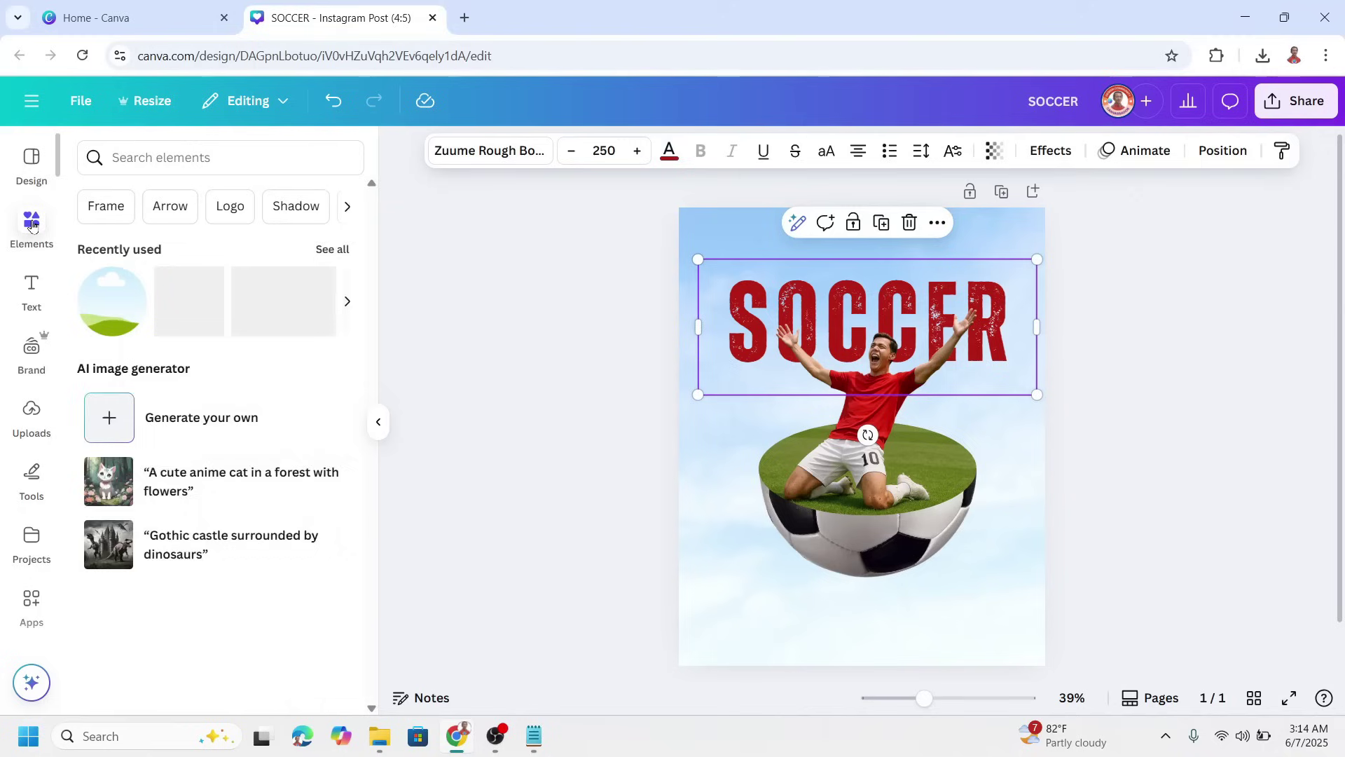
Add the Black Shadow Line element and place it beneath the half soccer ball
left_click(332, 249)
right_click(146, 327)
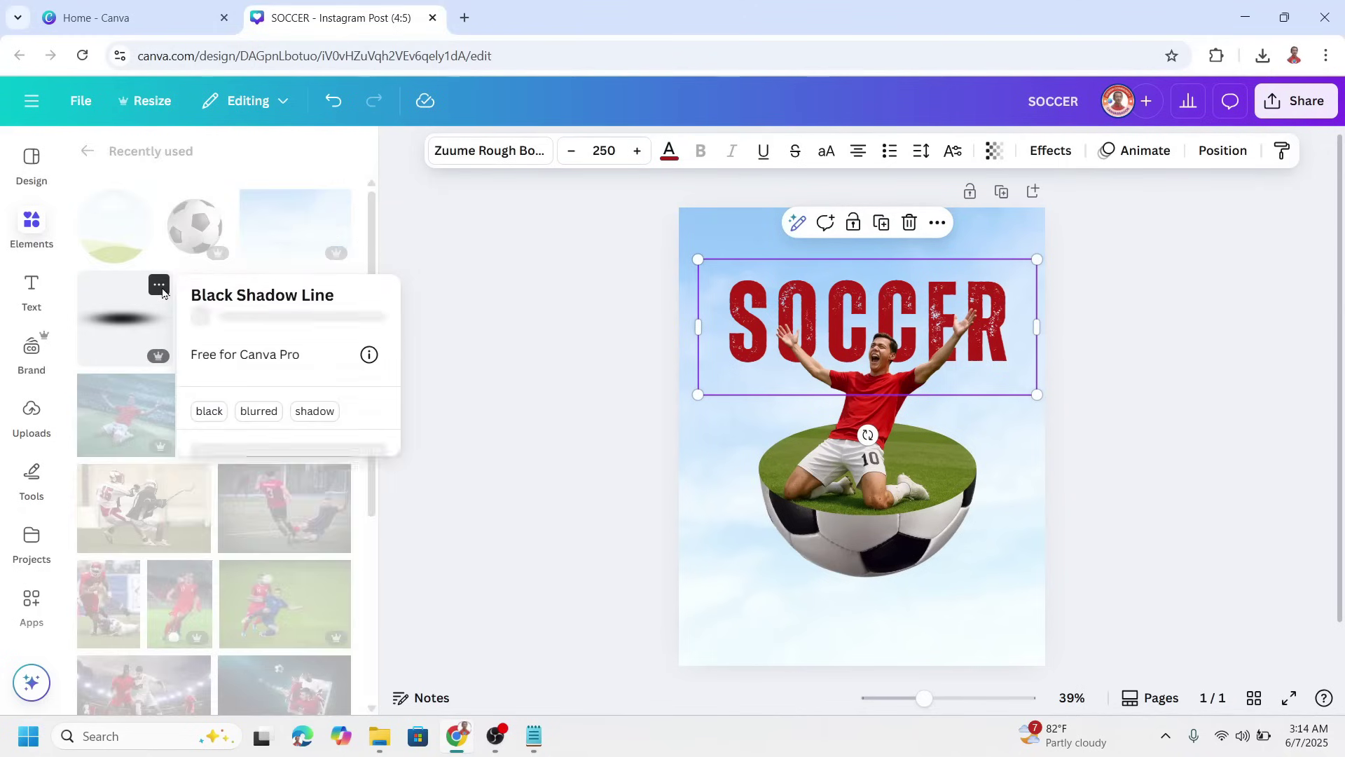
left_click(128, 338)
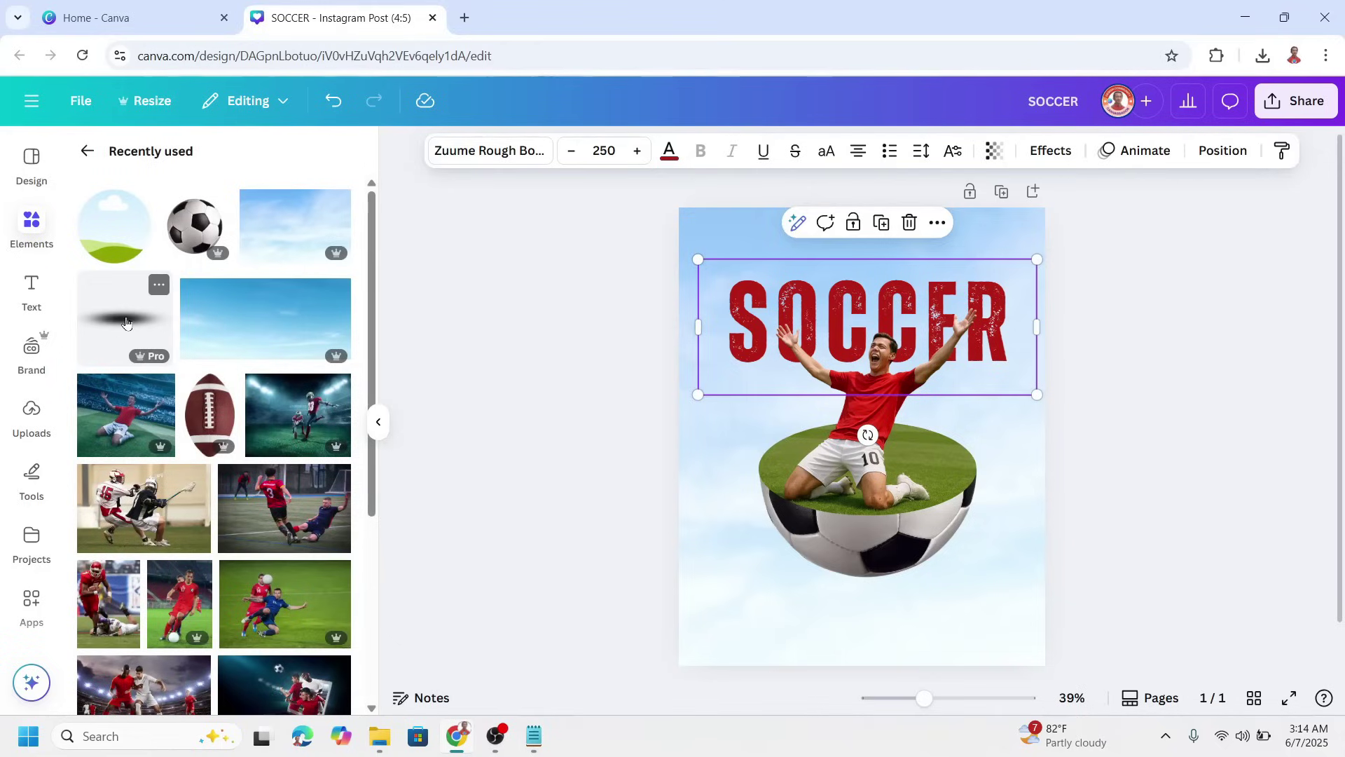
left_click(125, 324)
left_click_drag(887, 444, 896, 624)
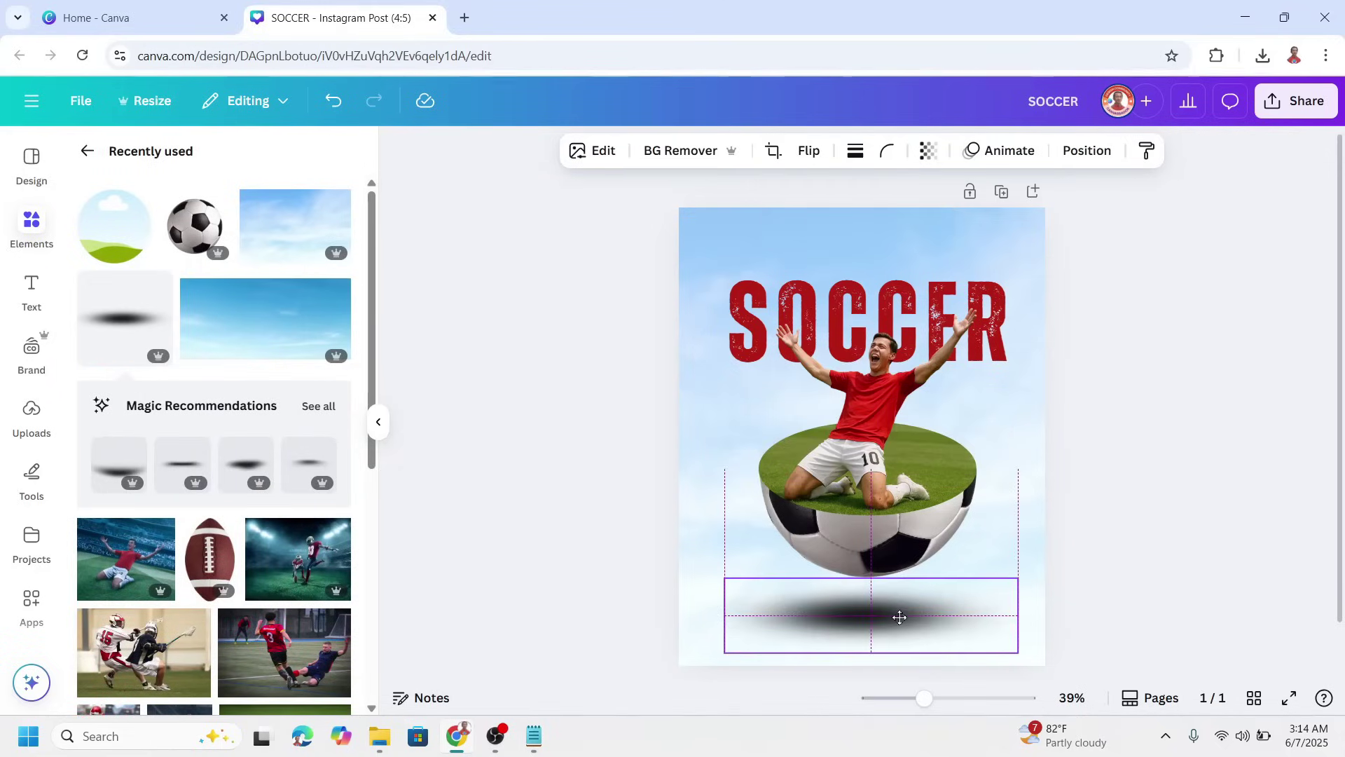
left_click(1149, 542)
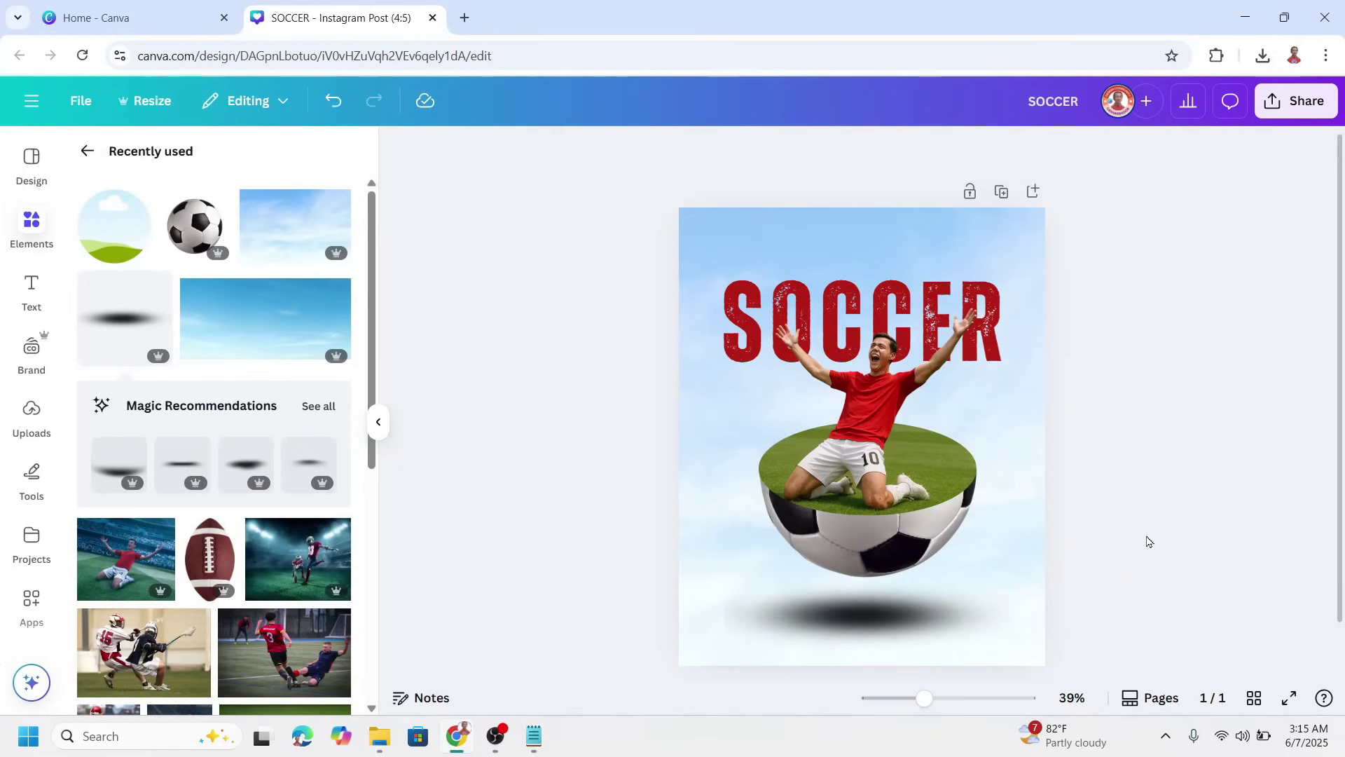